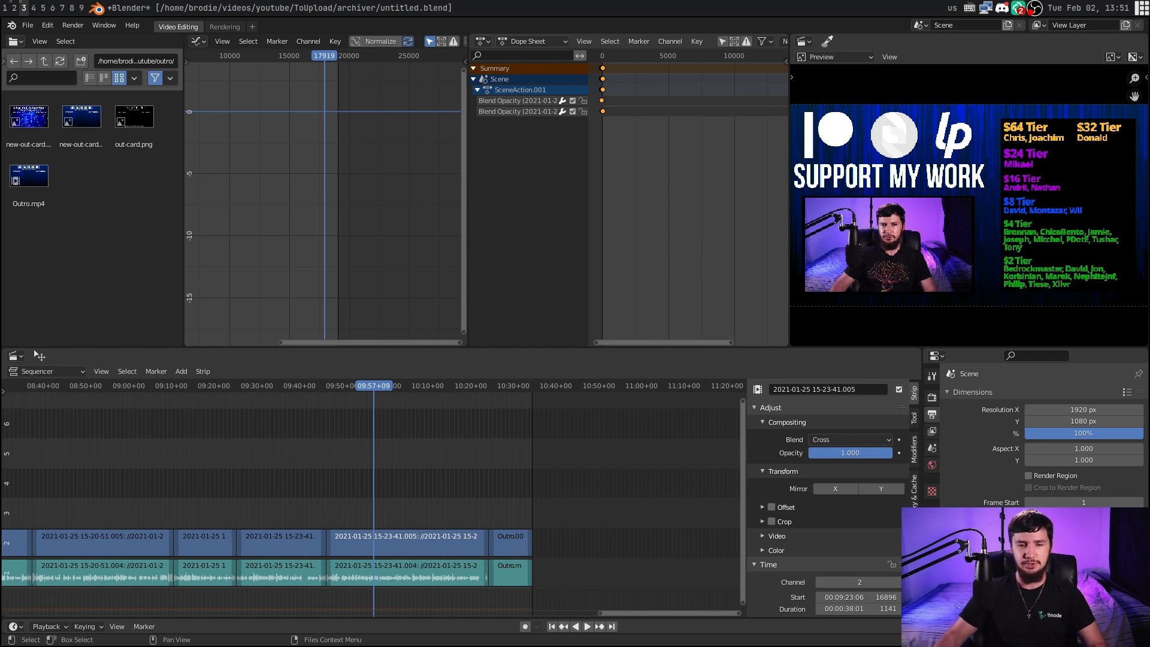
left_click(397, 541)
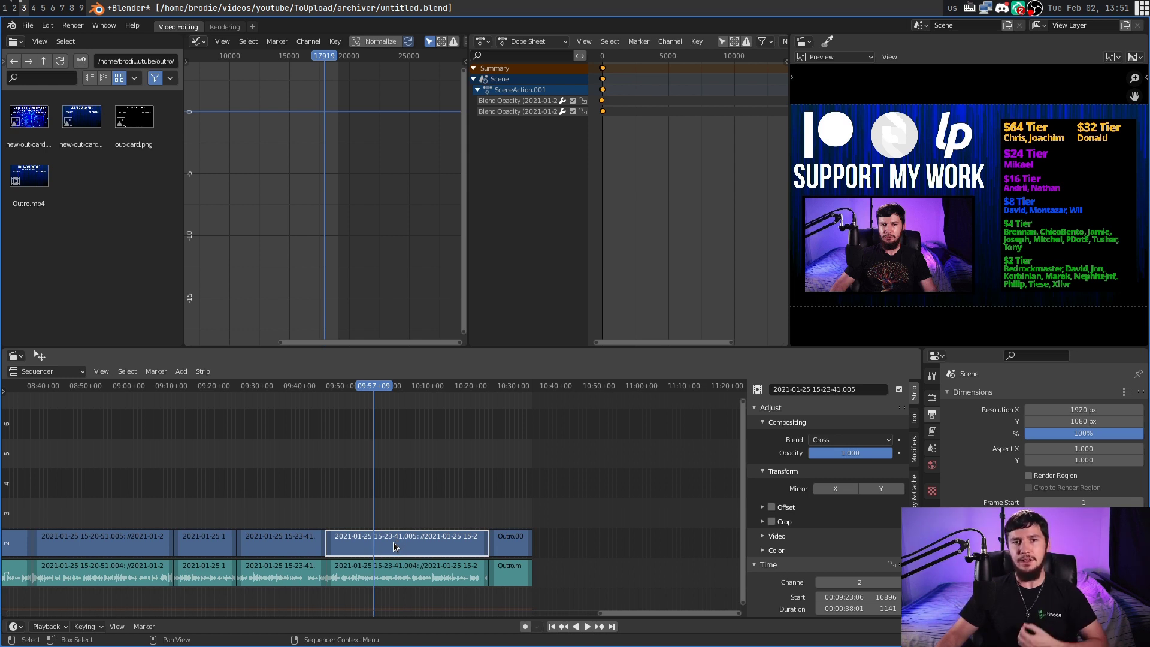
key("g")
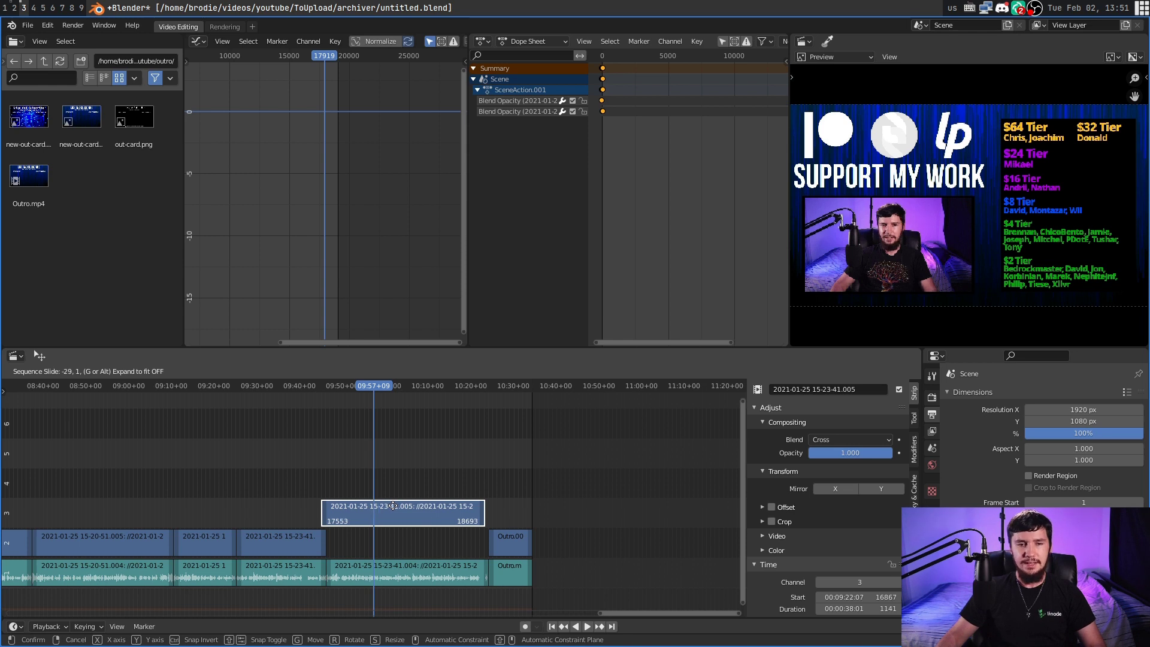
left_click(395, 505)
key("g")
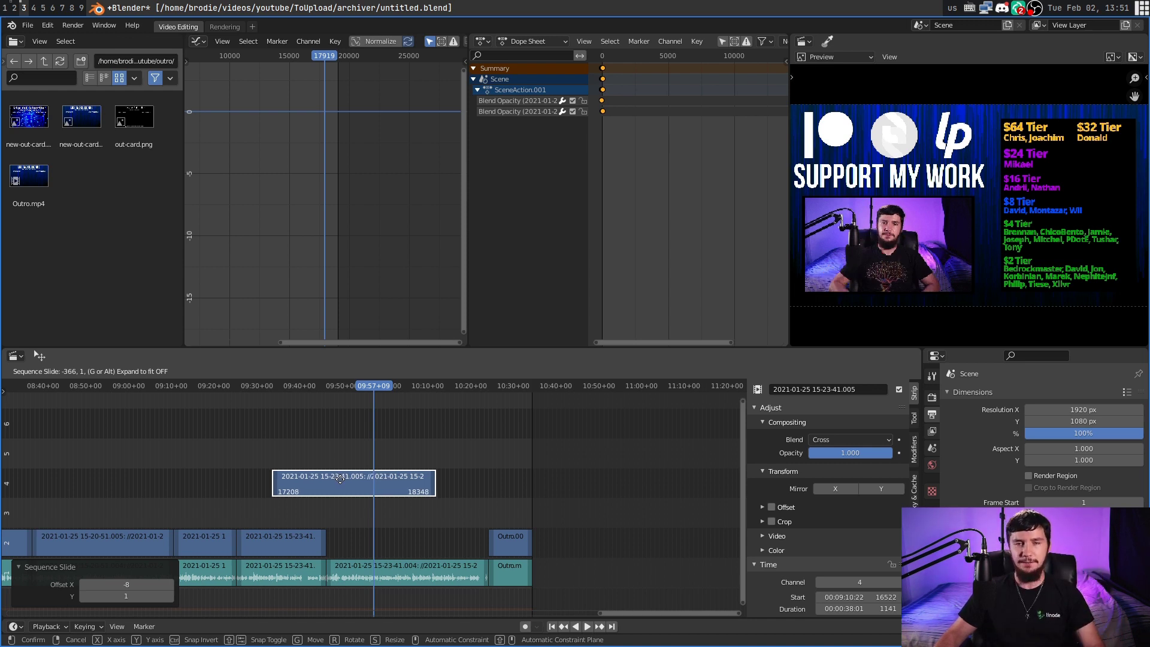
key("y")
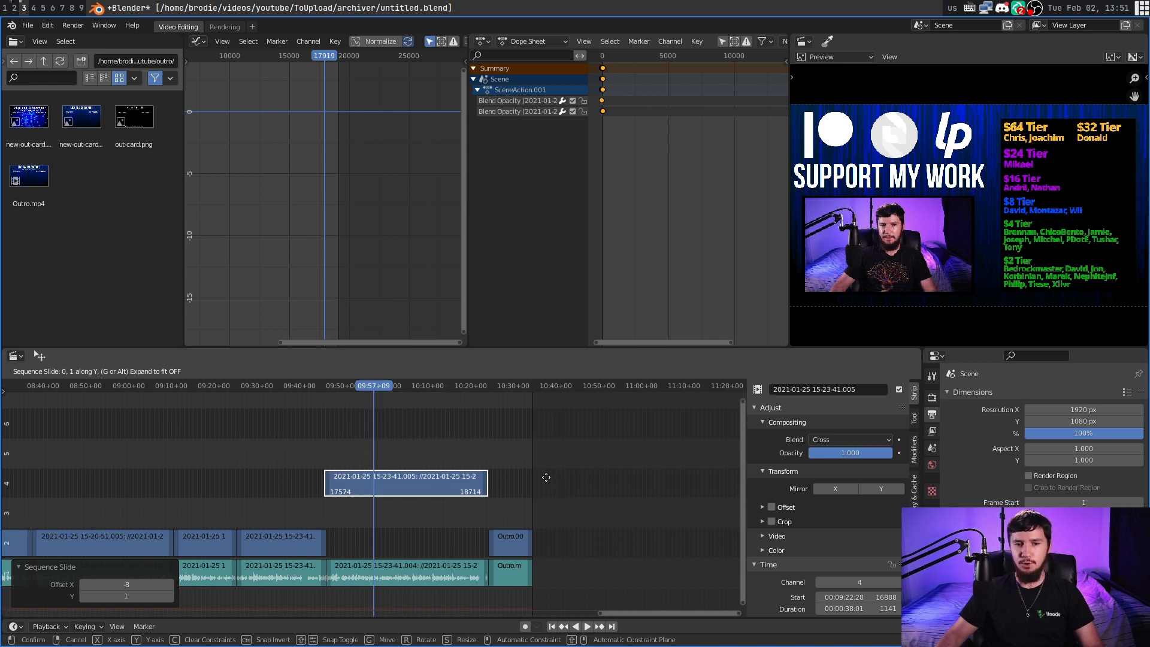
left_click(473, 511)
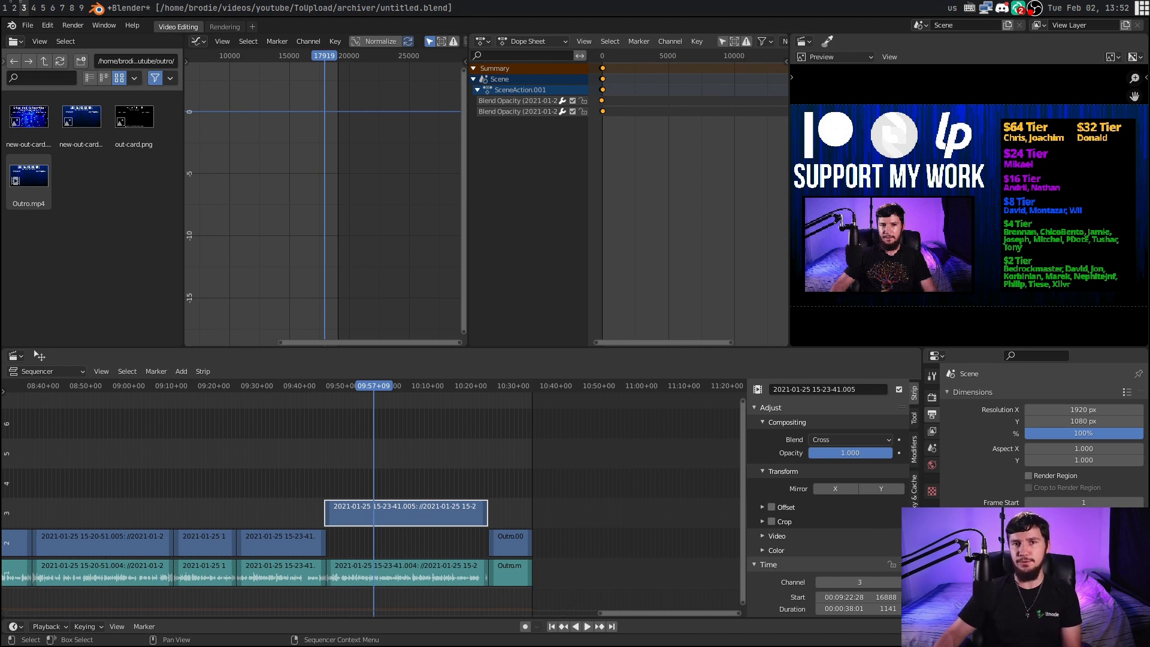
key("g")
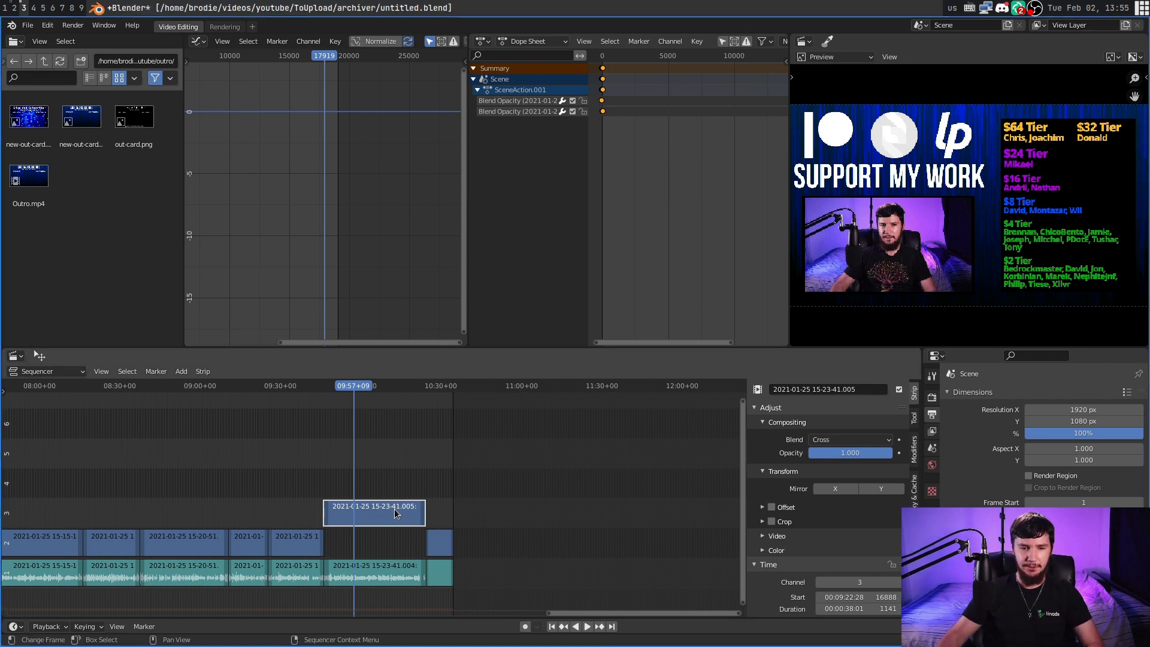
- Slide the 15-23-41.005 clip earlier, back to channel 2 just before the Outro strip
key("g")
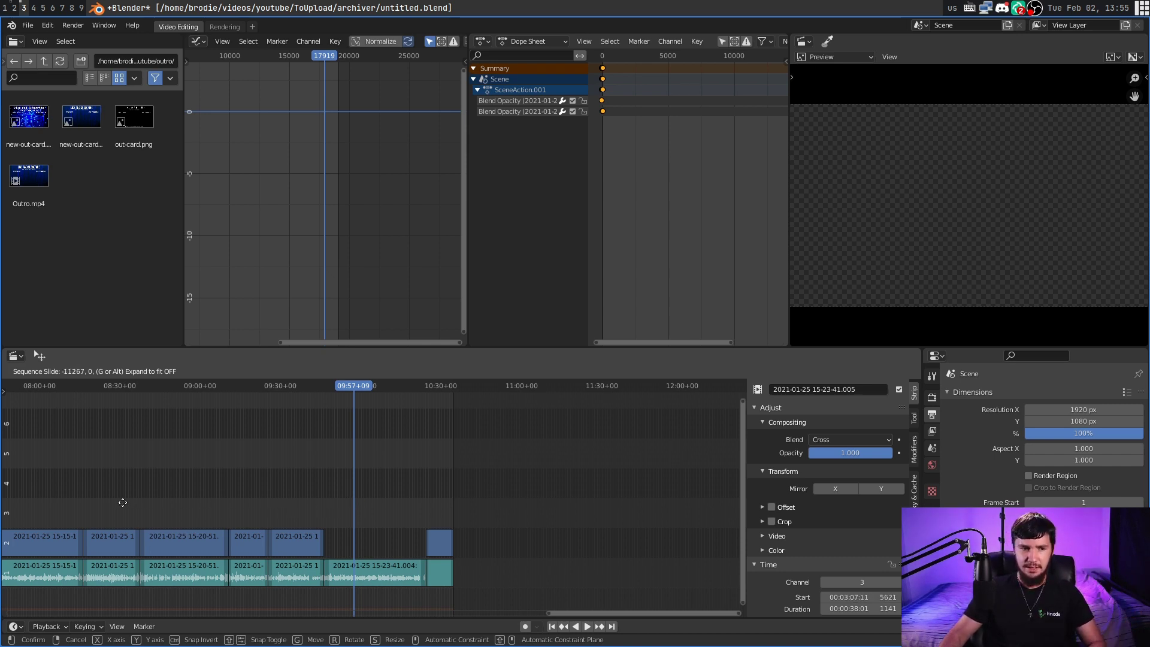
left_click(545, 504)
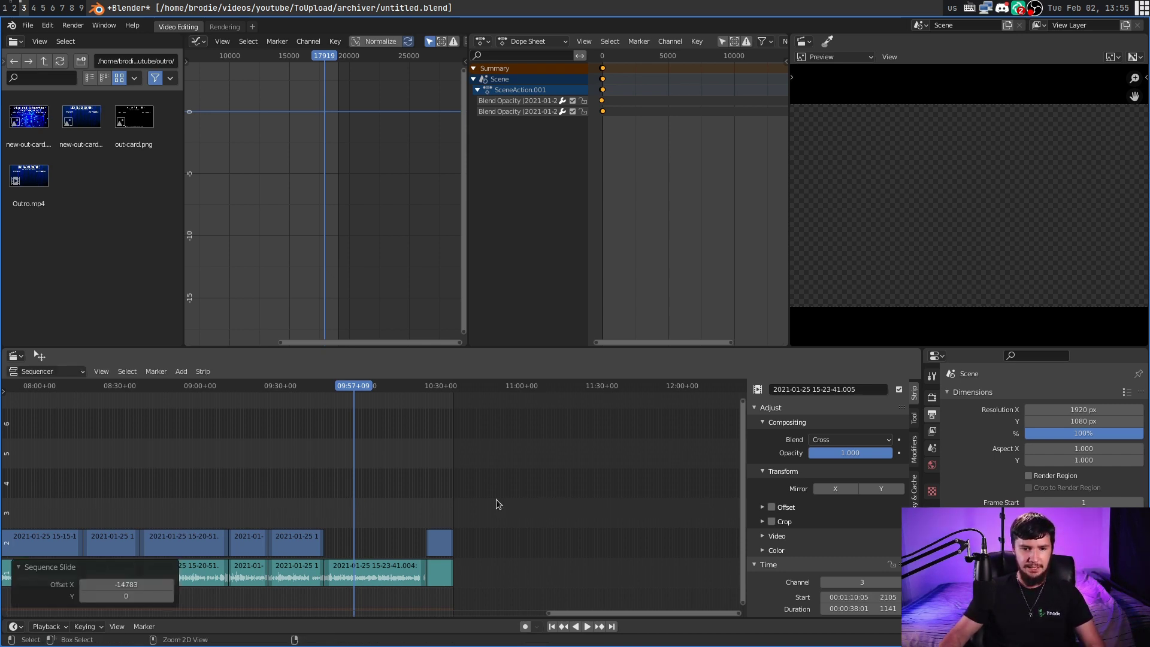
scroll(169, 491, "down", 2)
scroll(169, 491, "down", 4)
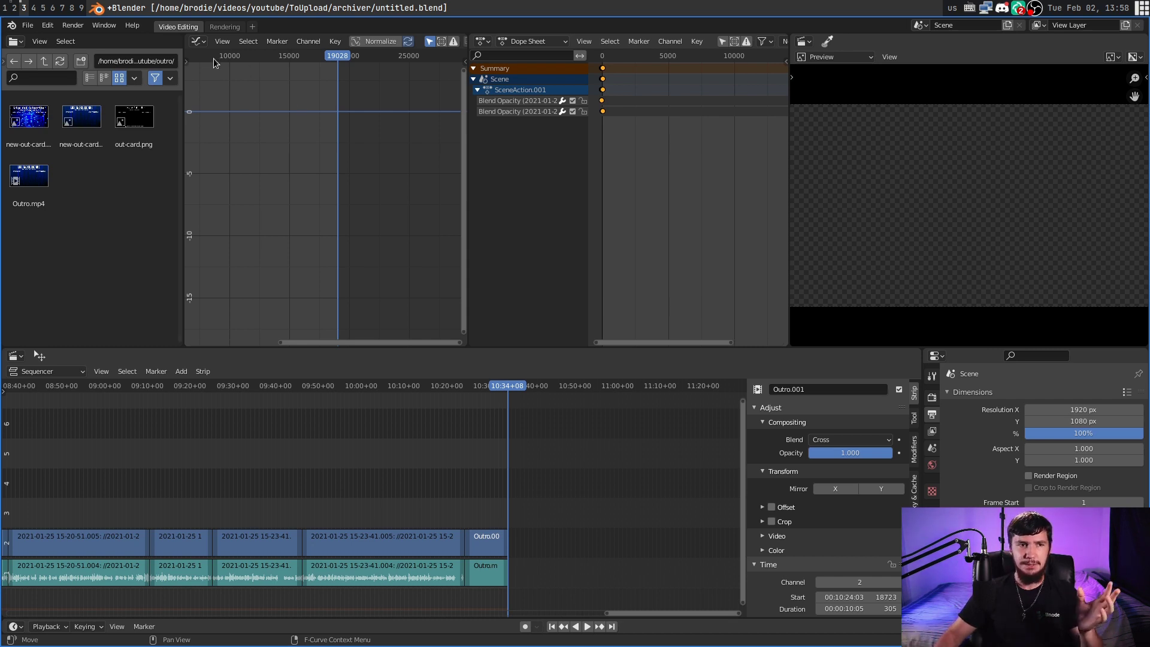
- Bring up the Window menu's layout options to resize the Graph Editor area
left_click(108, 26)
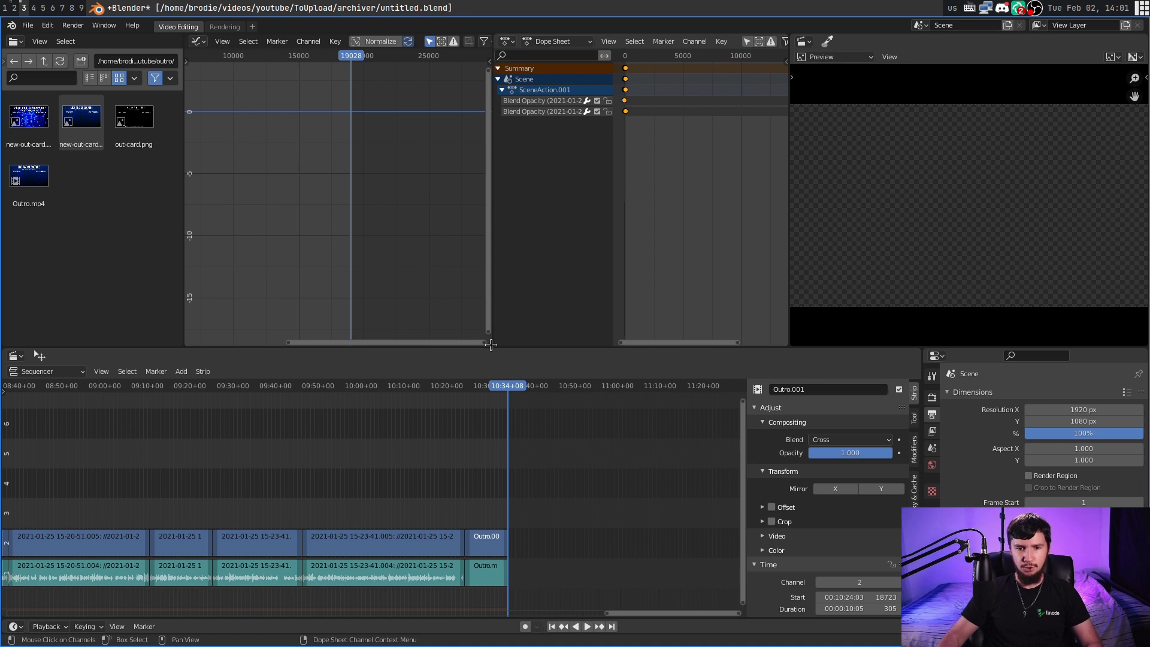
left_click_drag(491, 345, 528, 336)
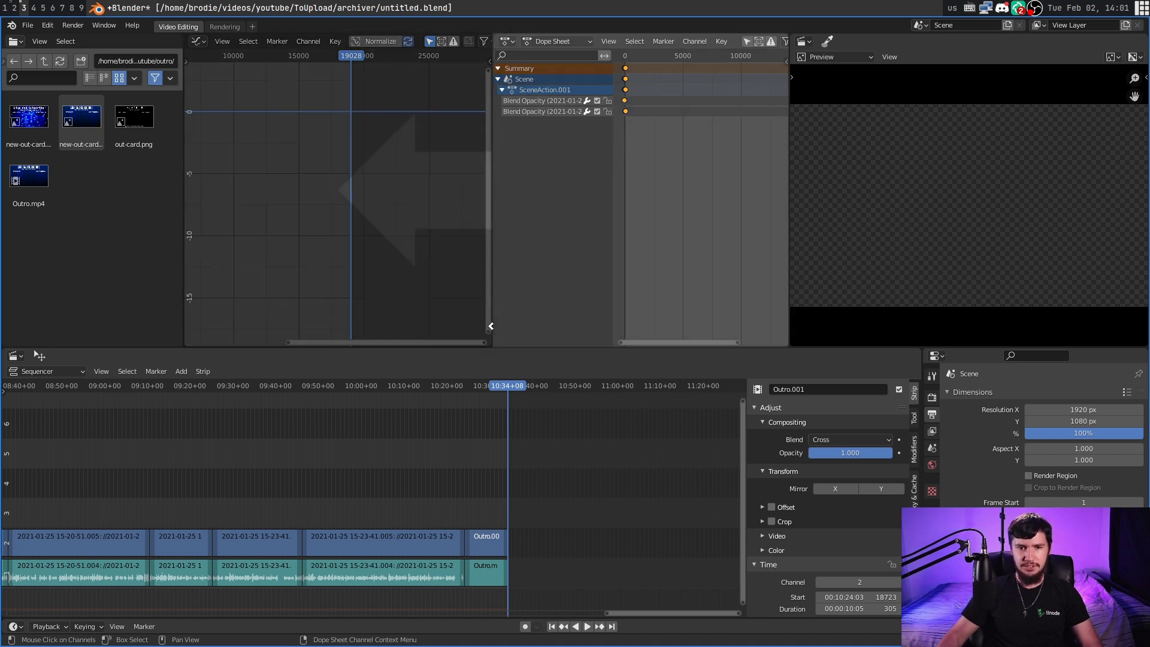
left_click_drag(493, 328, 524, 282)
key("Escape")
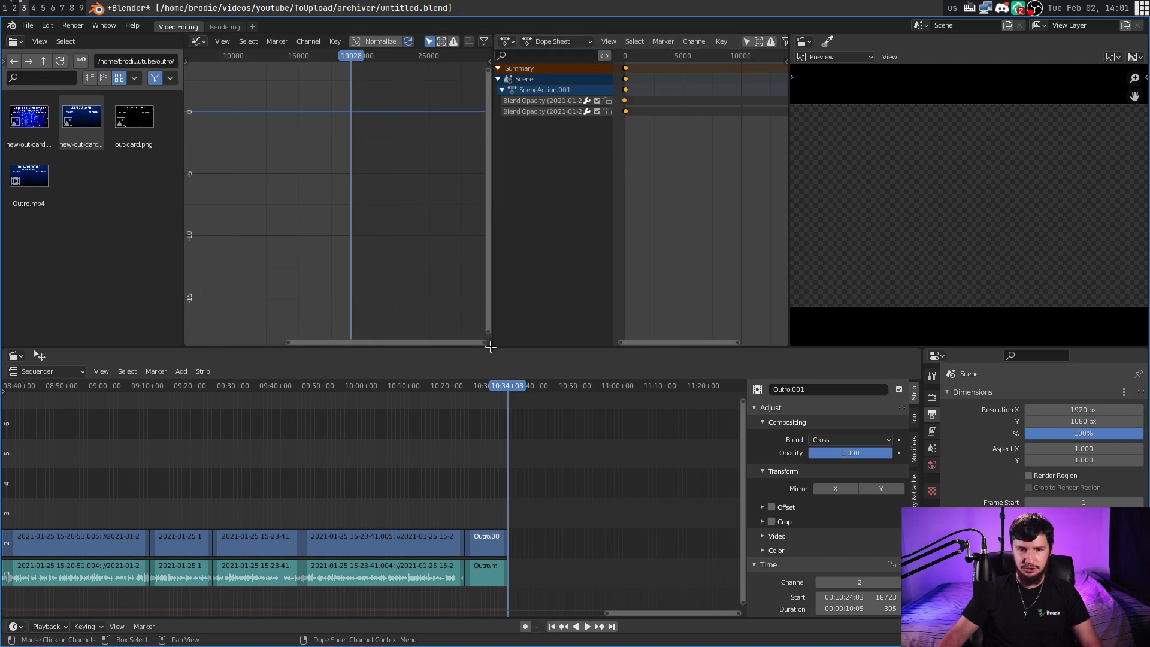
left_click_drag(491, 347, 344, 330)
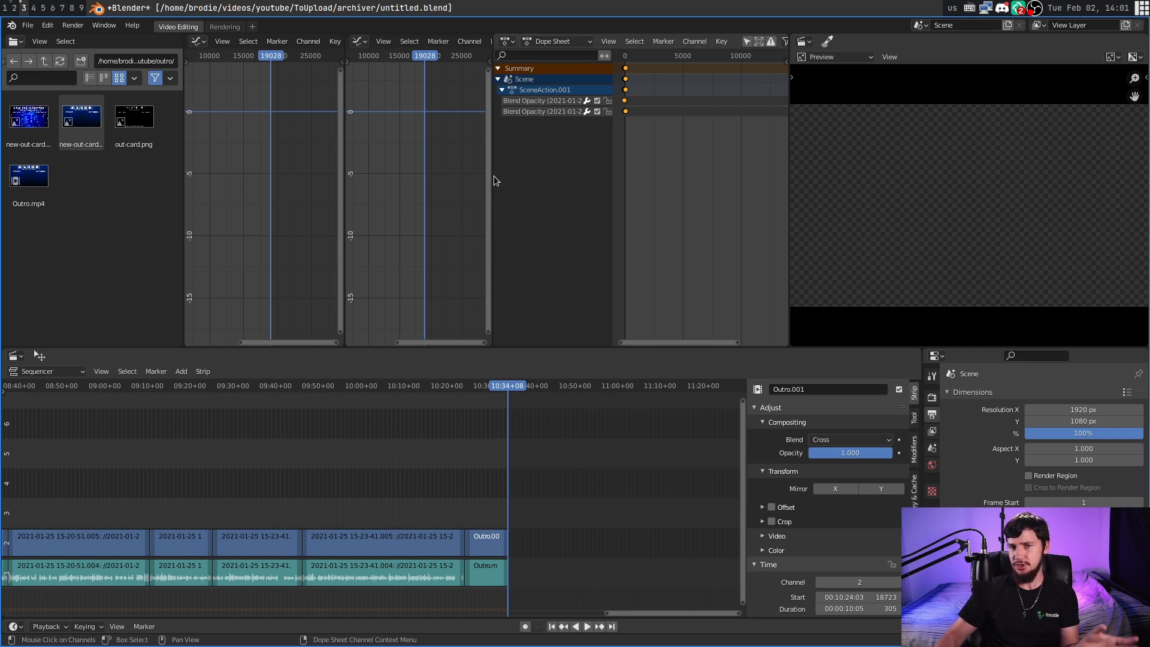
left_click(360, 41)
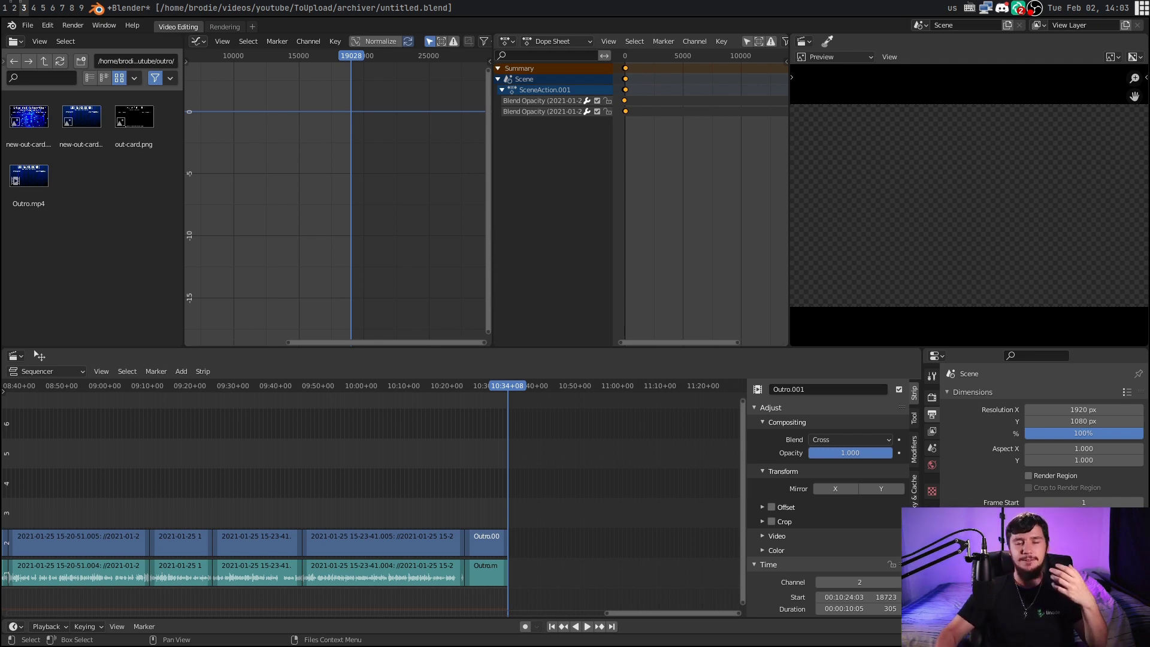
- Open Blender Preferences full-screen and scroll through the Keymap settings
left_click(47, 25)
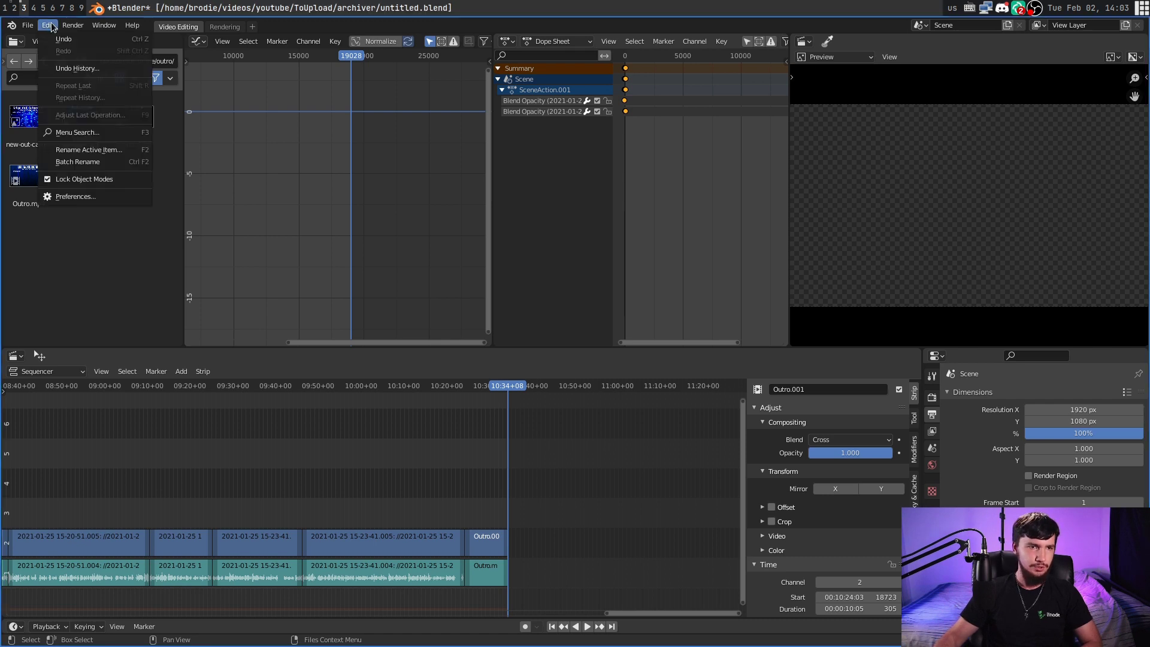
left_click(87, 193)
key("super+f")
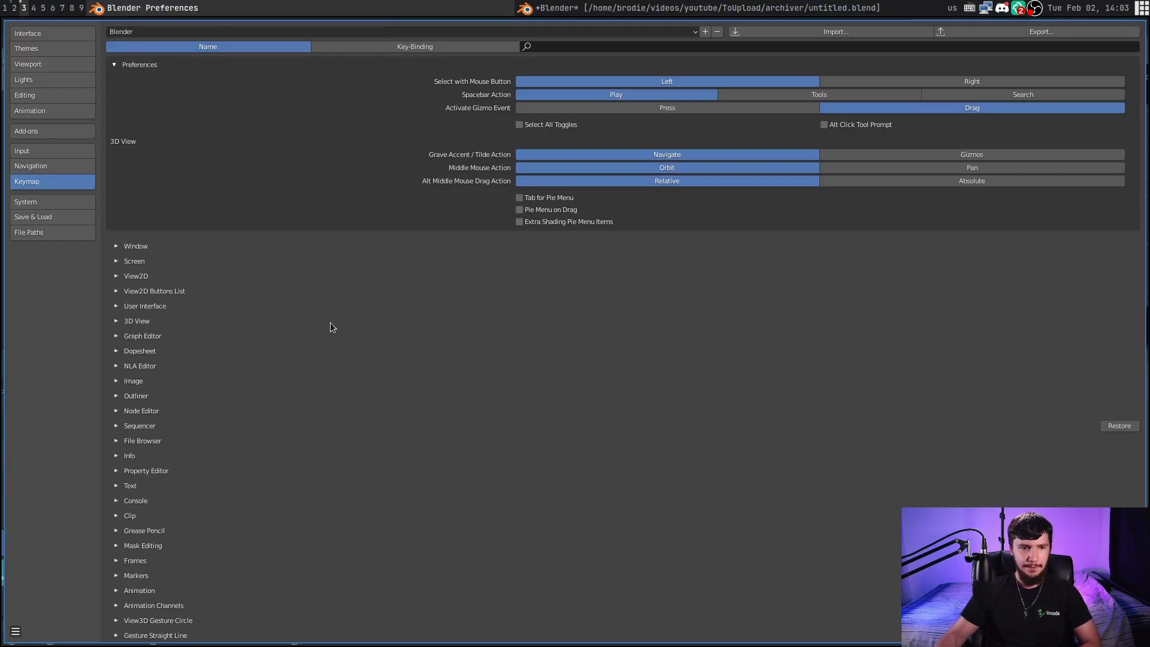
scroll(323, 359, "down", 4)
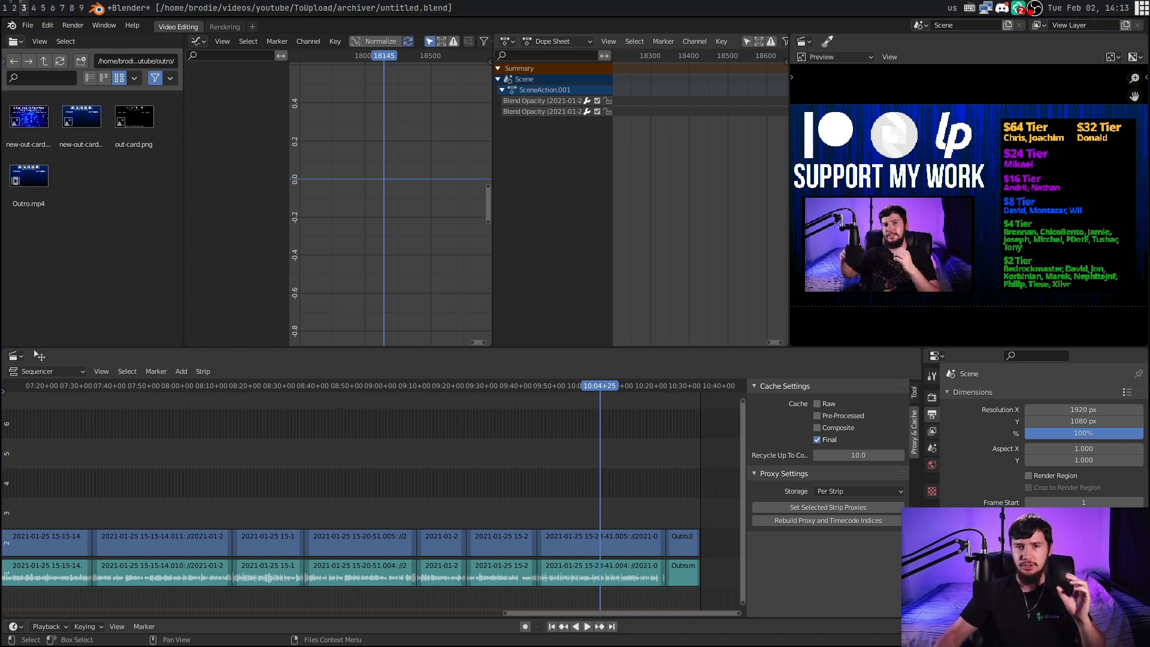
- Add a Transform effect to the 15-23-41.005 clip and keyframe its starting X and Y position
left_click(601, 543)
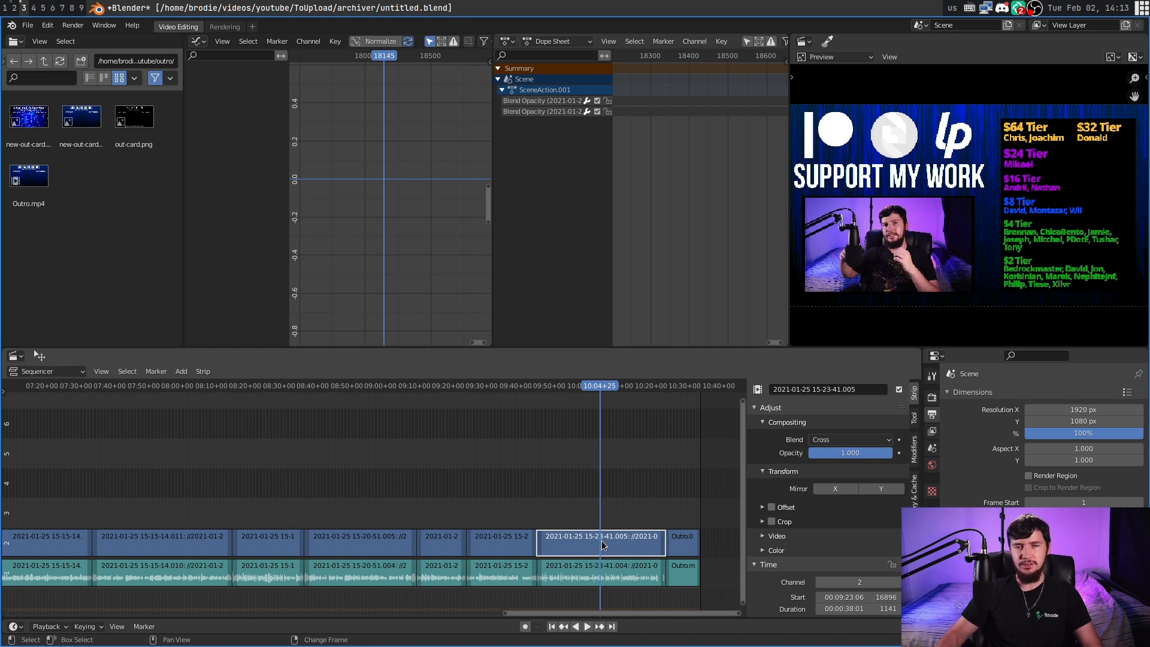
key("shift+a")
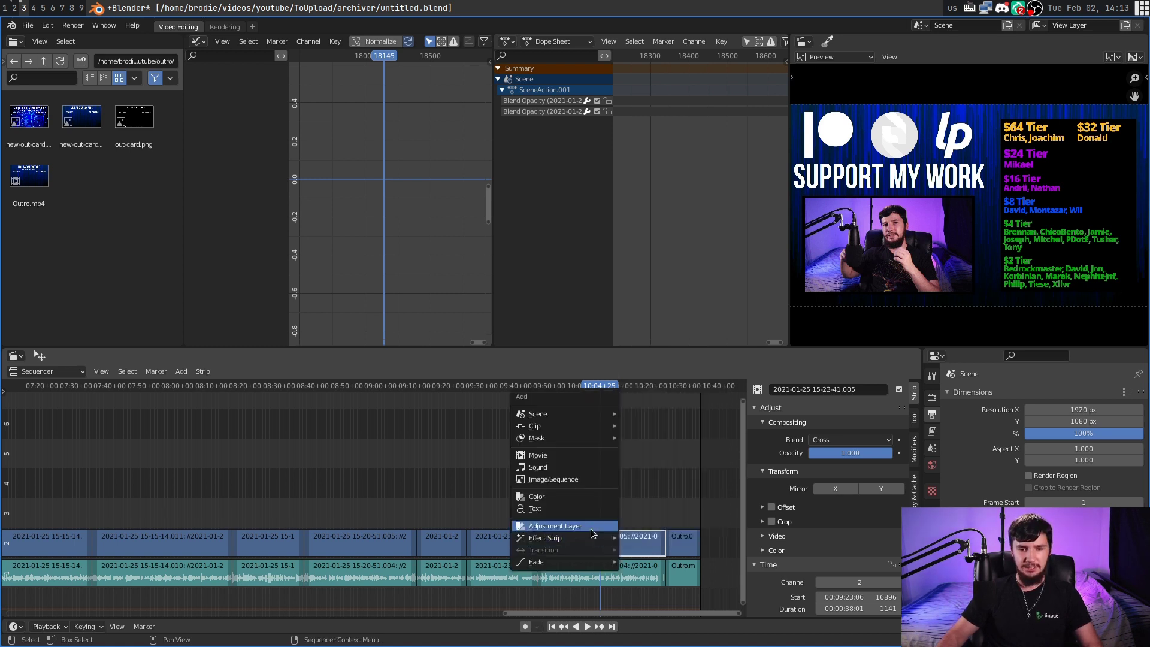
mouse_move(569, 542)
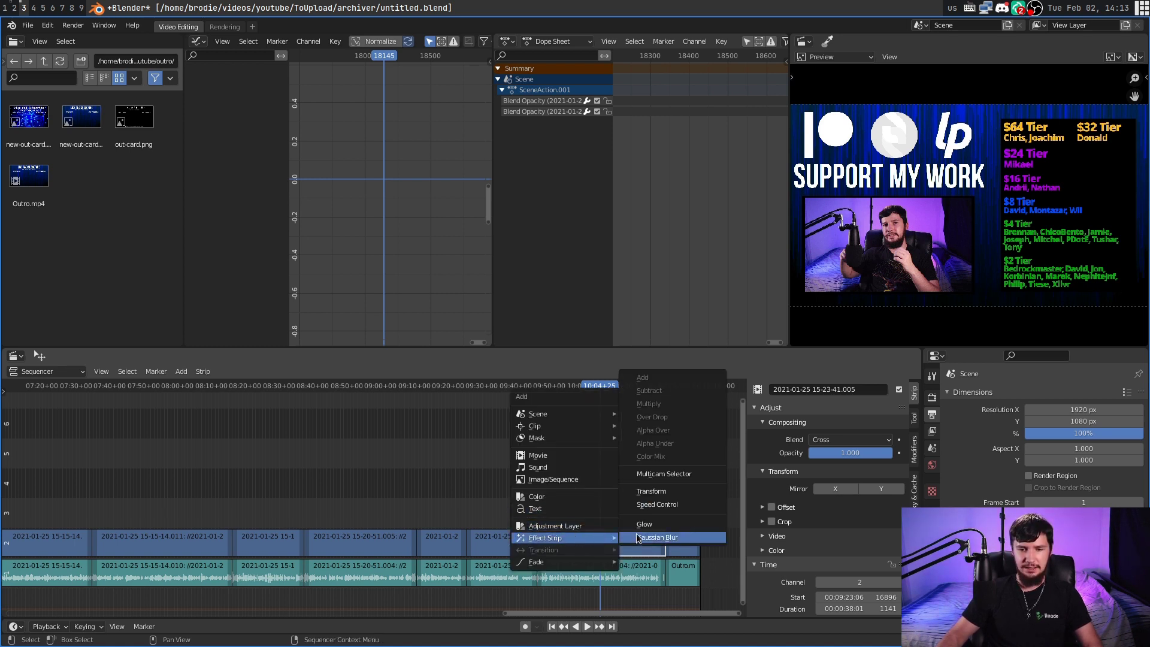
left_click(670, 493)
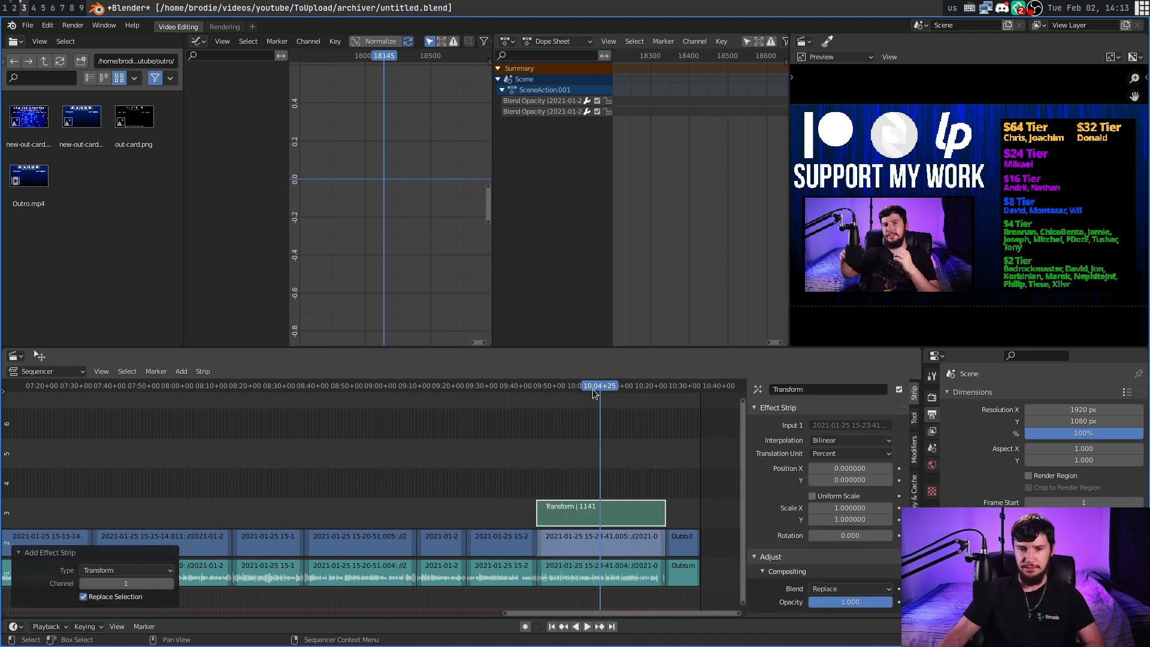
left_click_drag(594, 392, 581, 392)
left_click(898, 468)
left_click(898, 480)
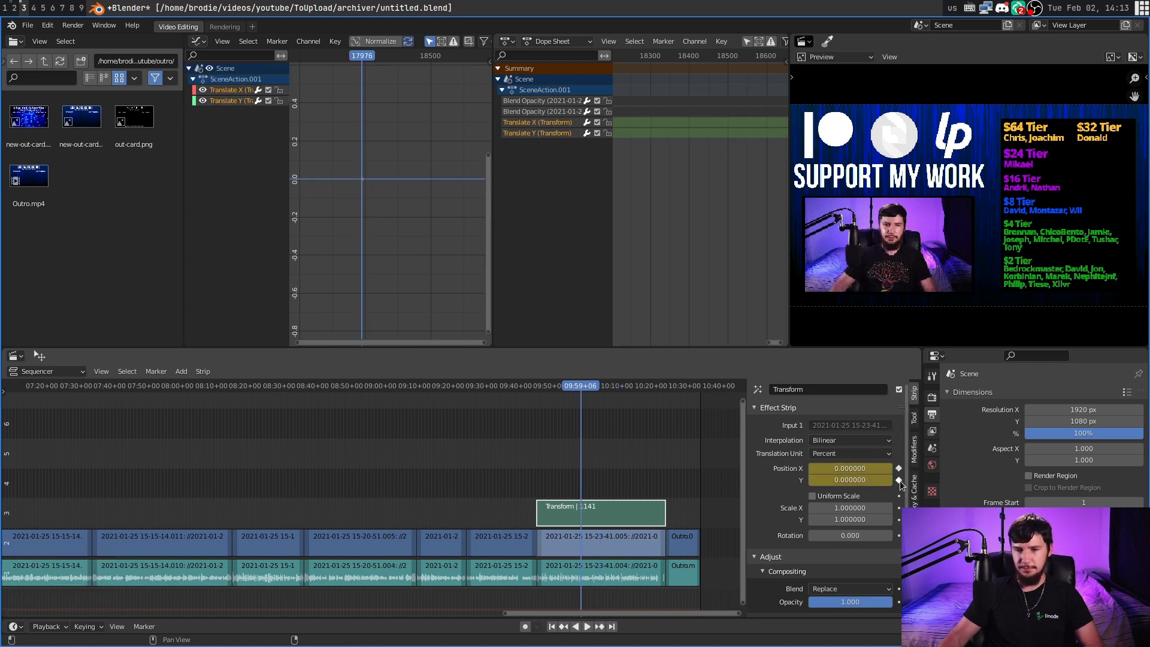
- At frame 18263, set Position X 16.35 and Y 41.49 and keyframe both values
left_click(598, 392)
key("space")
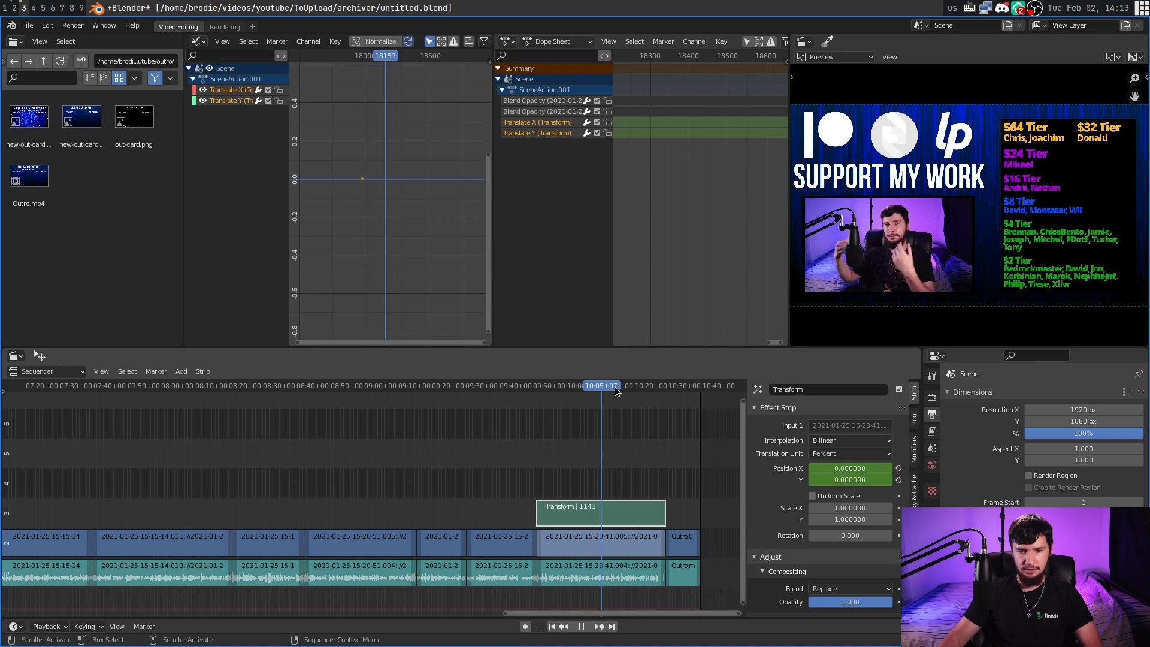
left_click(615, 391)
key("space")
left_click_drag(850, 468, 779, 480)
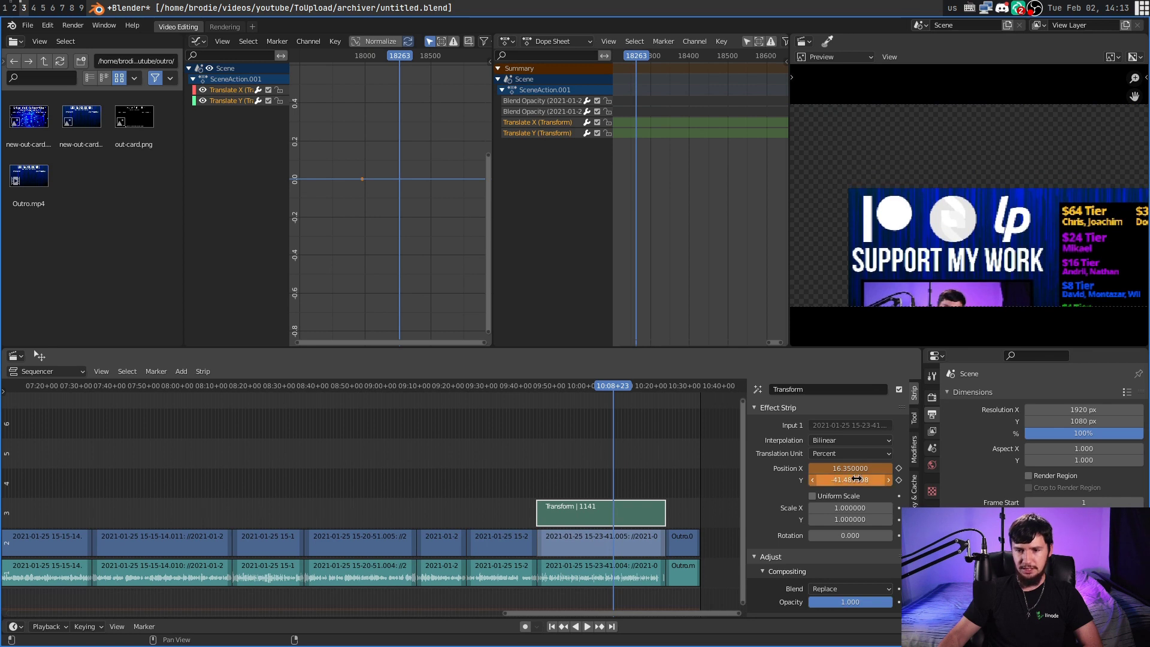
left_click(899, 469)
left_click(899, 480)
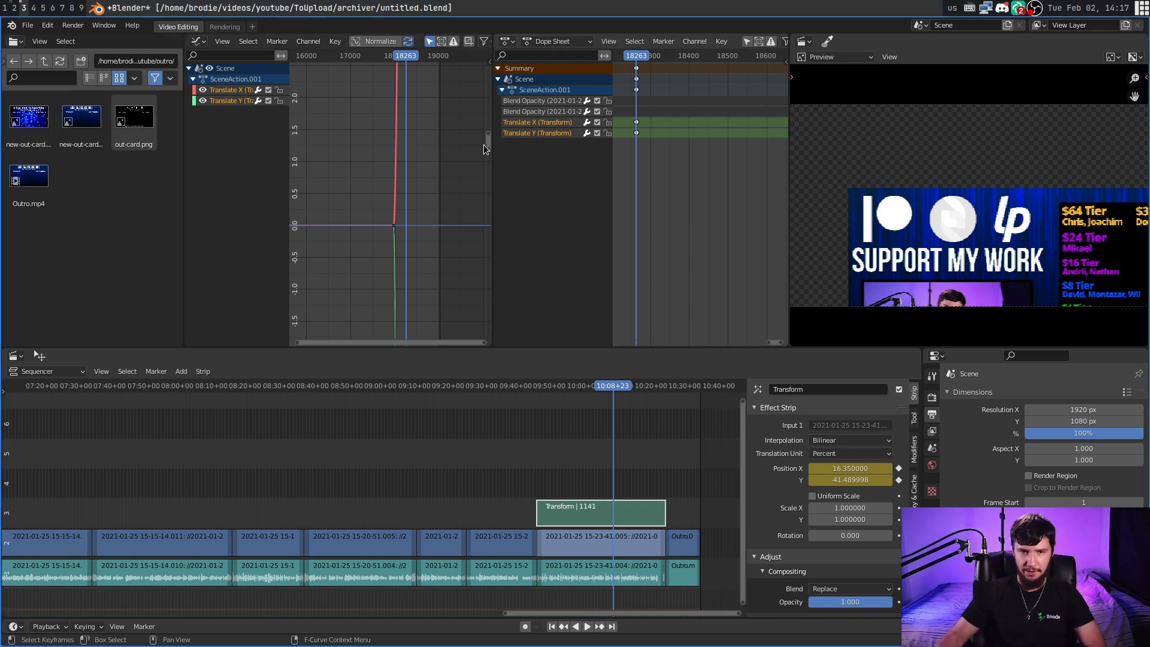
- Select the top keyframe of the Translate X curve, then move the playhead back to frame 18124
scroll(485, 142, "down", 3)
scroll(419, 235, "up", 6)
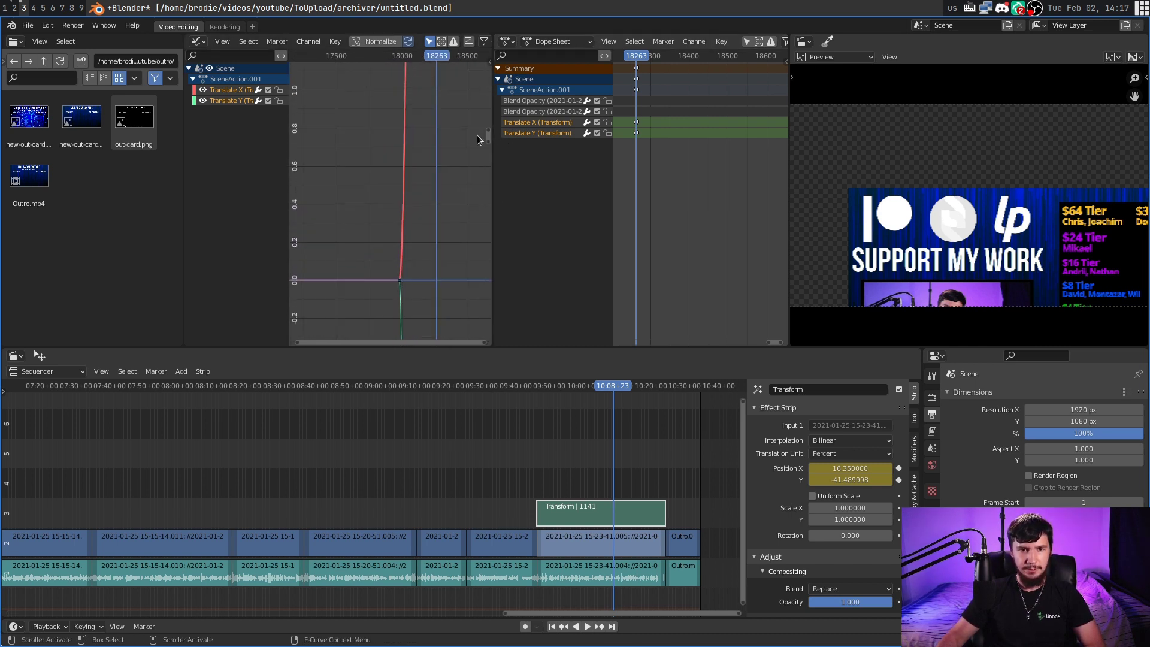
scroll(486, 143, "down", 5)
left_click_drag(490, 141, 502, 71)
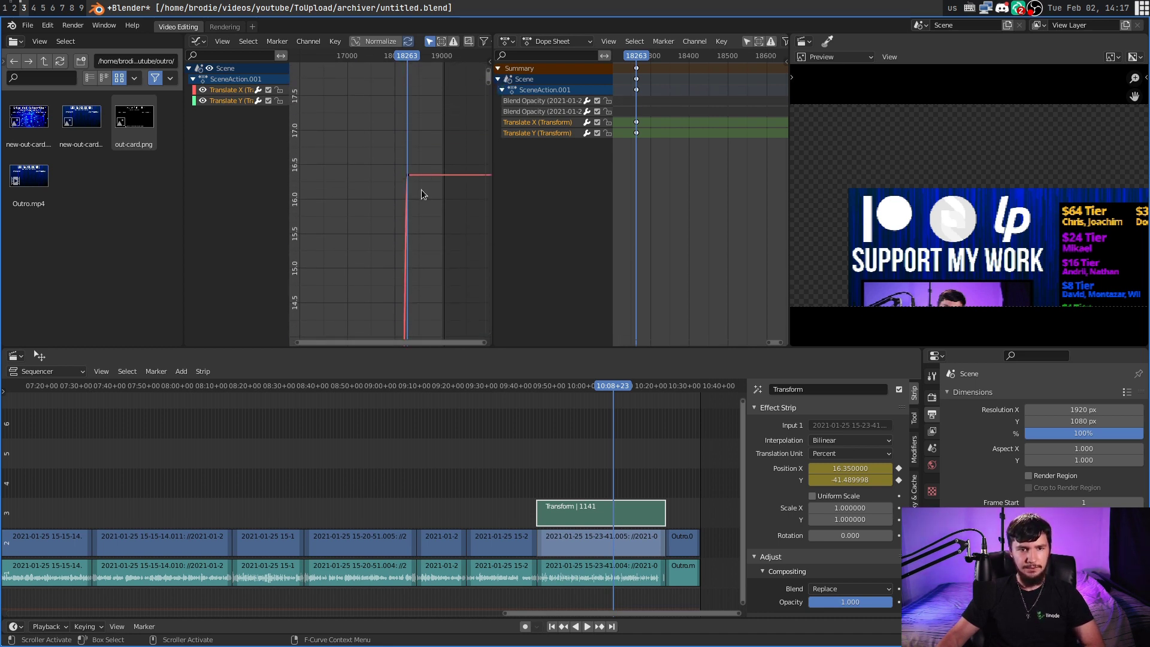
middle_click_drag(418, 192, 467, 166, "ctrl")
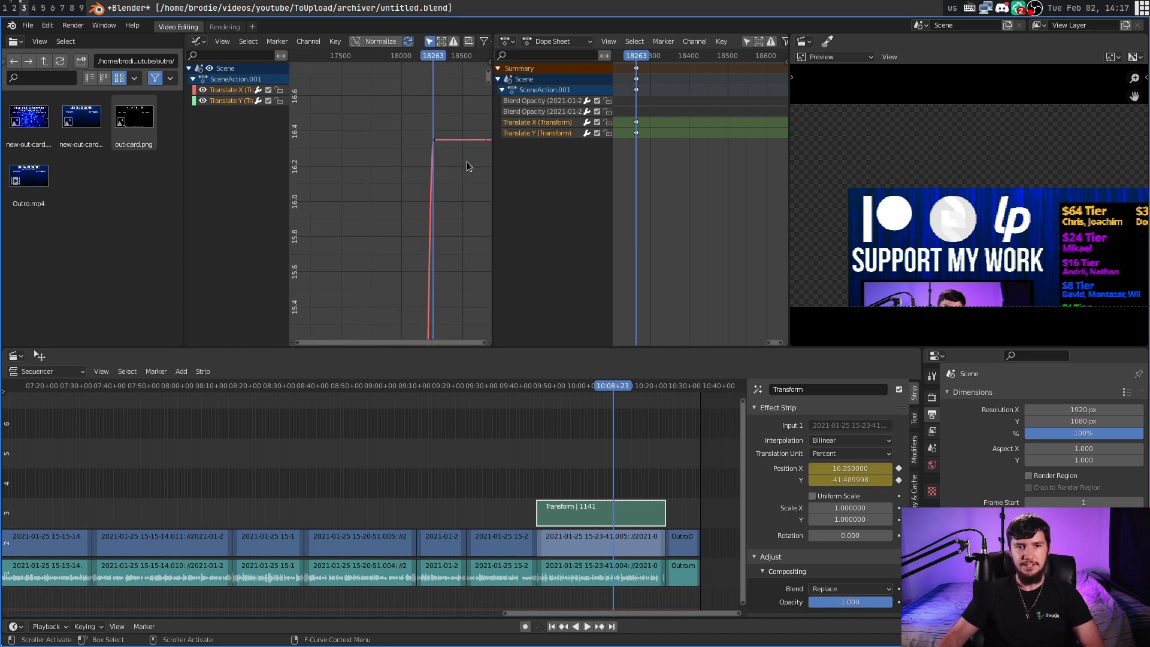
left_click(434, 140)
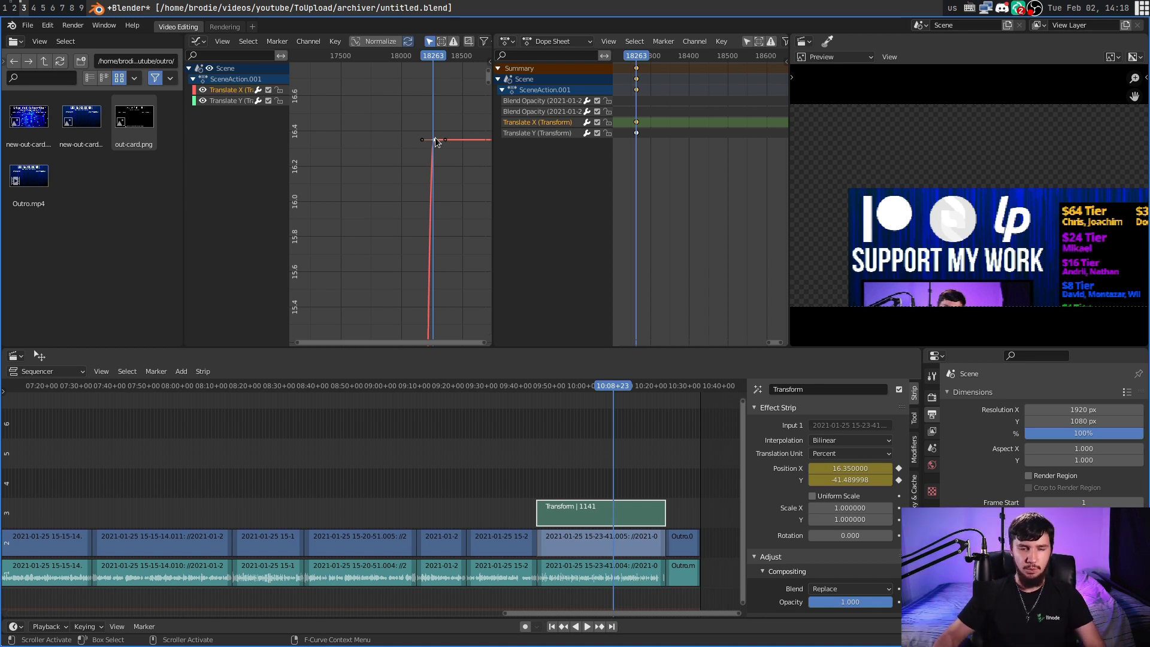
left_click(597, 386)
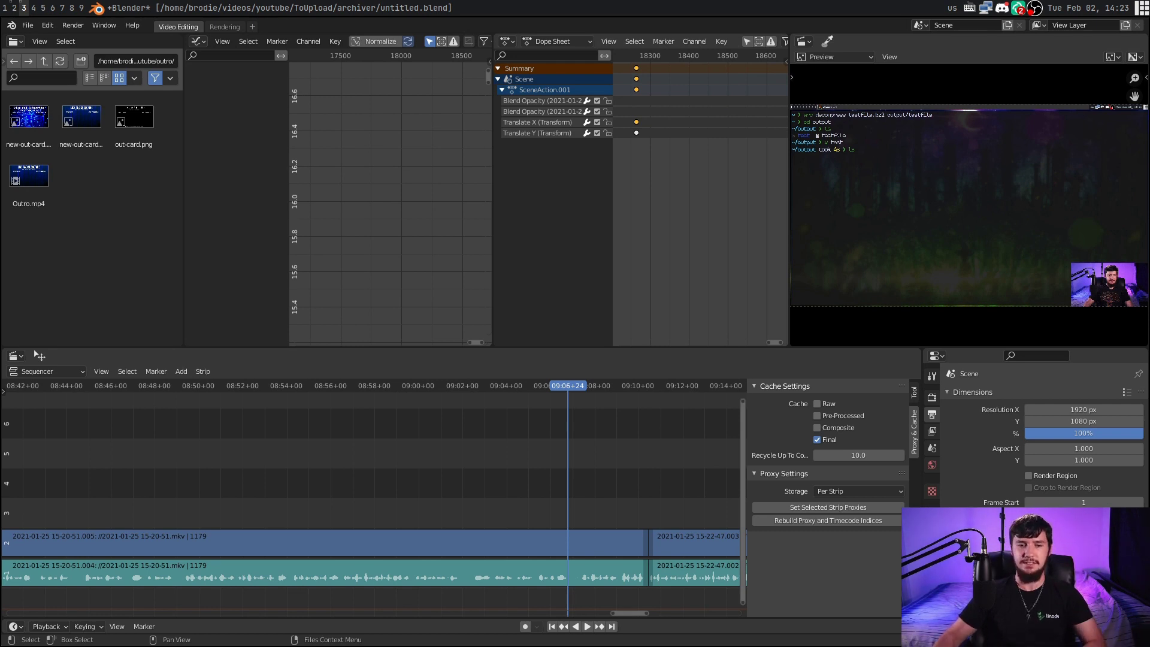
- Add a Text strip at the playhead and set its text size to 72
left_click(181, 372)
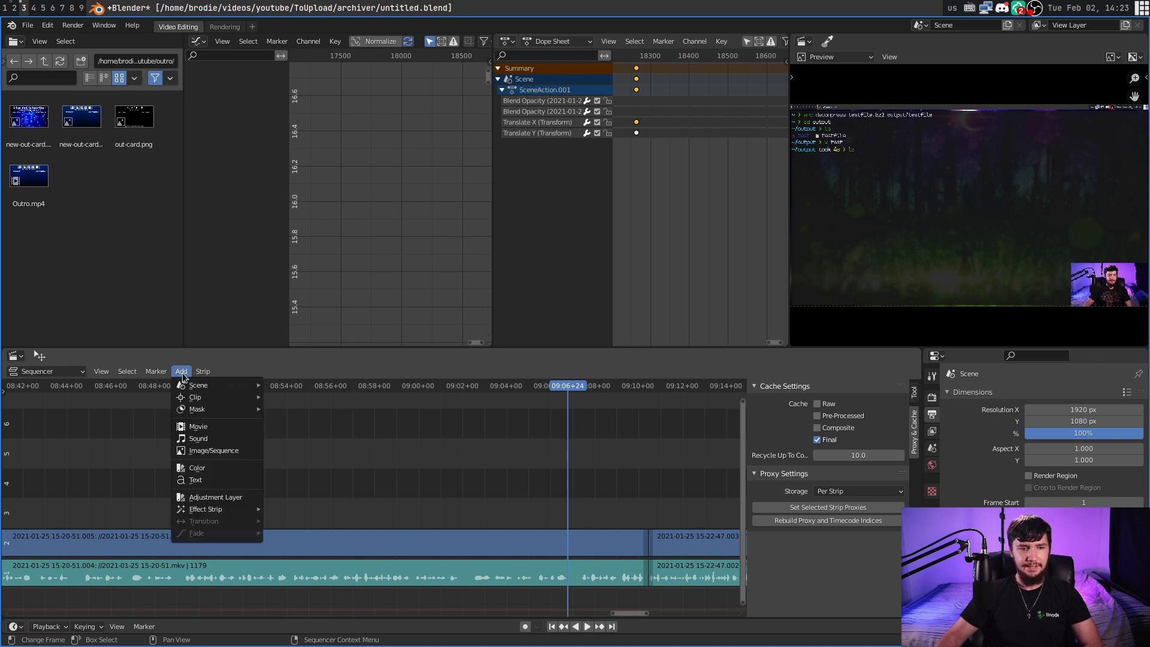
left_click(206, 484)
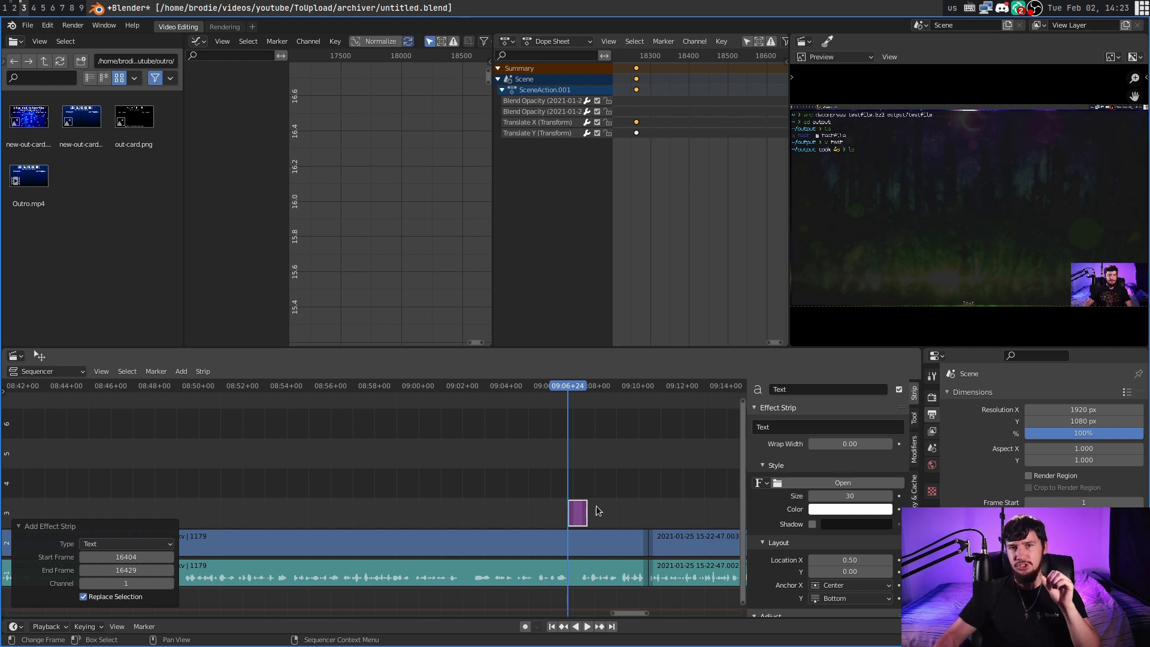
left_click(851, 495)
type("72")
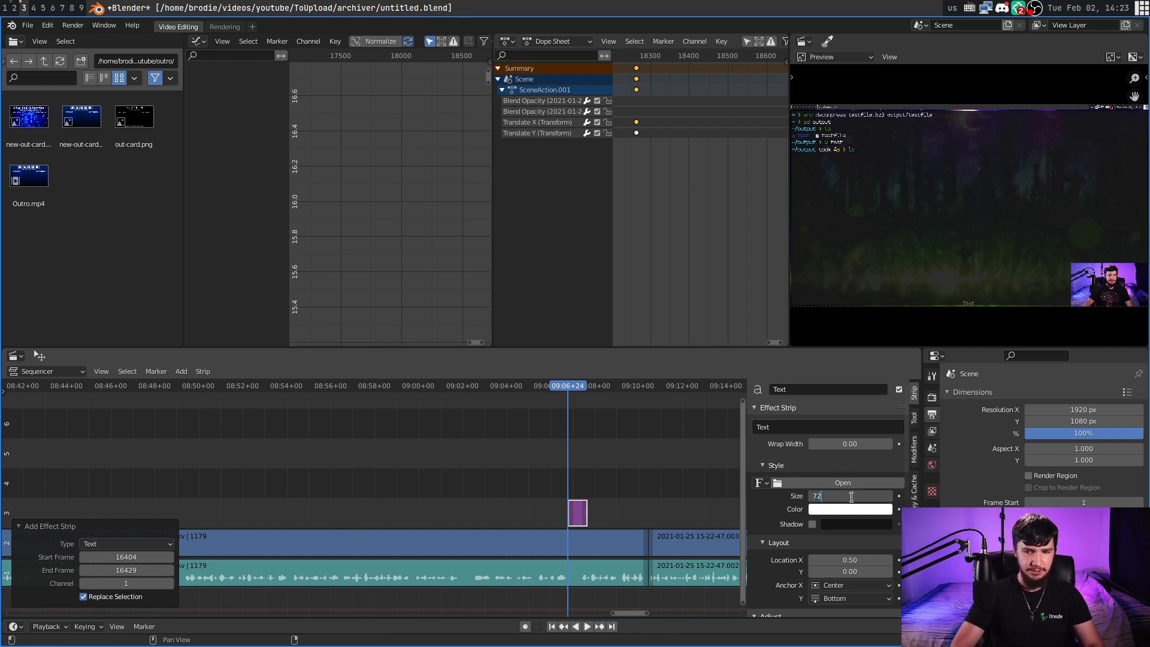
key("Return")
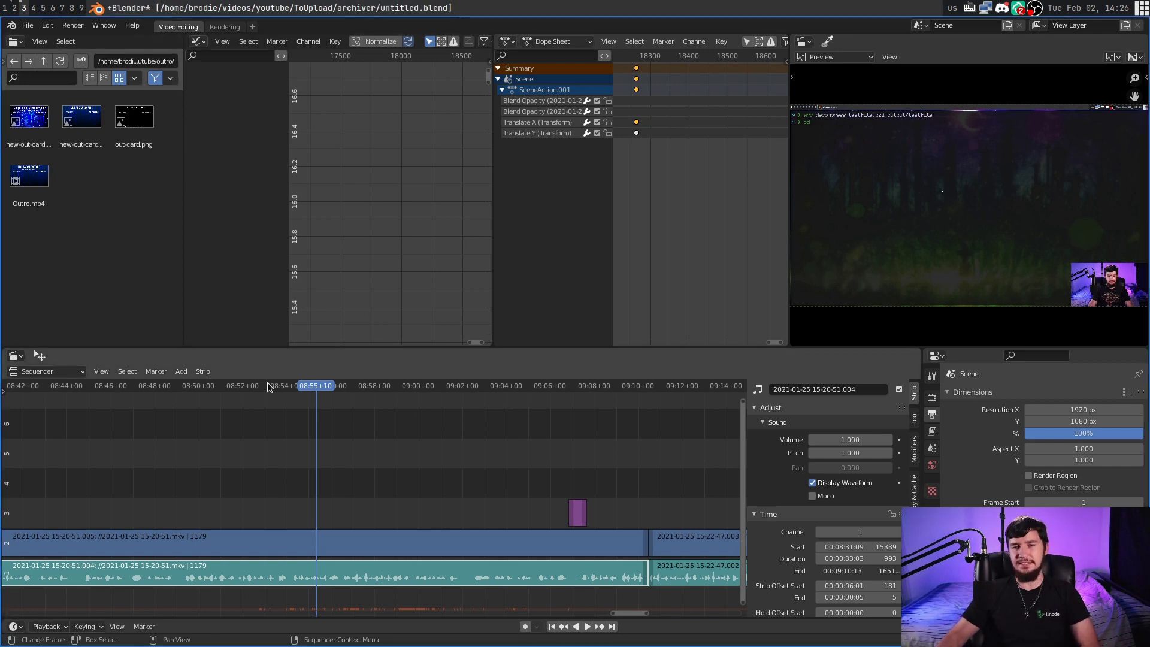
- Scrub the playhead forward from about 08:55 to preview the clip and its audio
left_click_drag(271, 388, 518, 428)
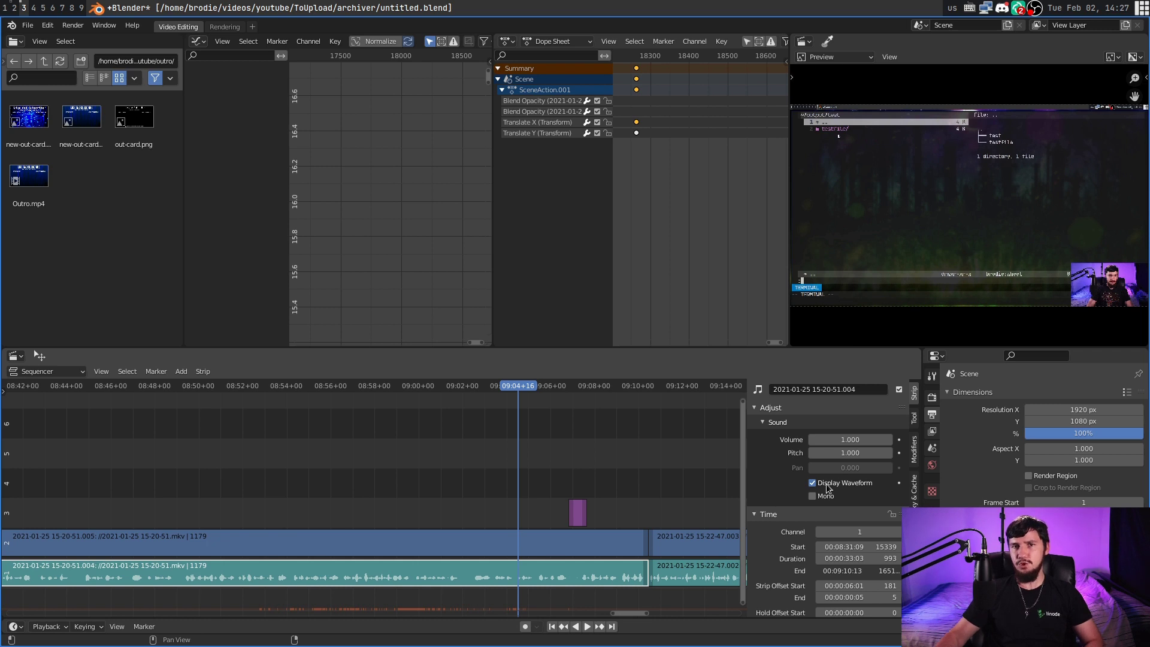
- Copy Display Waveform from Outro.mp4 to every selected channel 1 audio strip via Copy to Selected
scroll(636, 468, "down", 2)
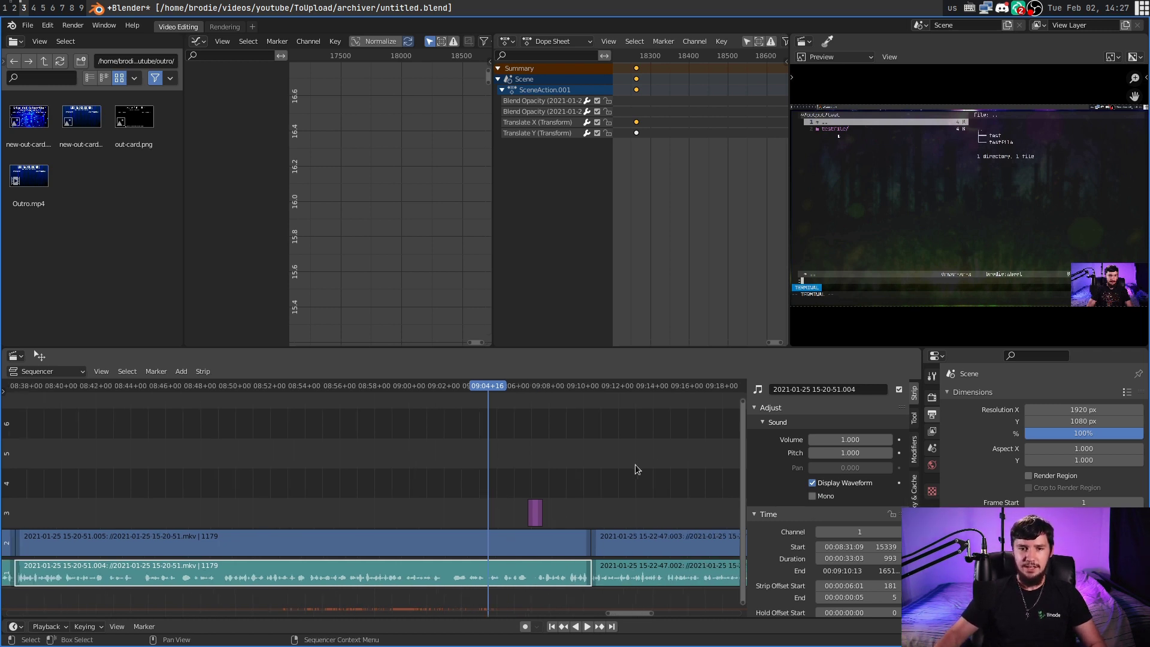
scroll(493, 494, "down", 8)
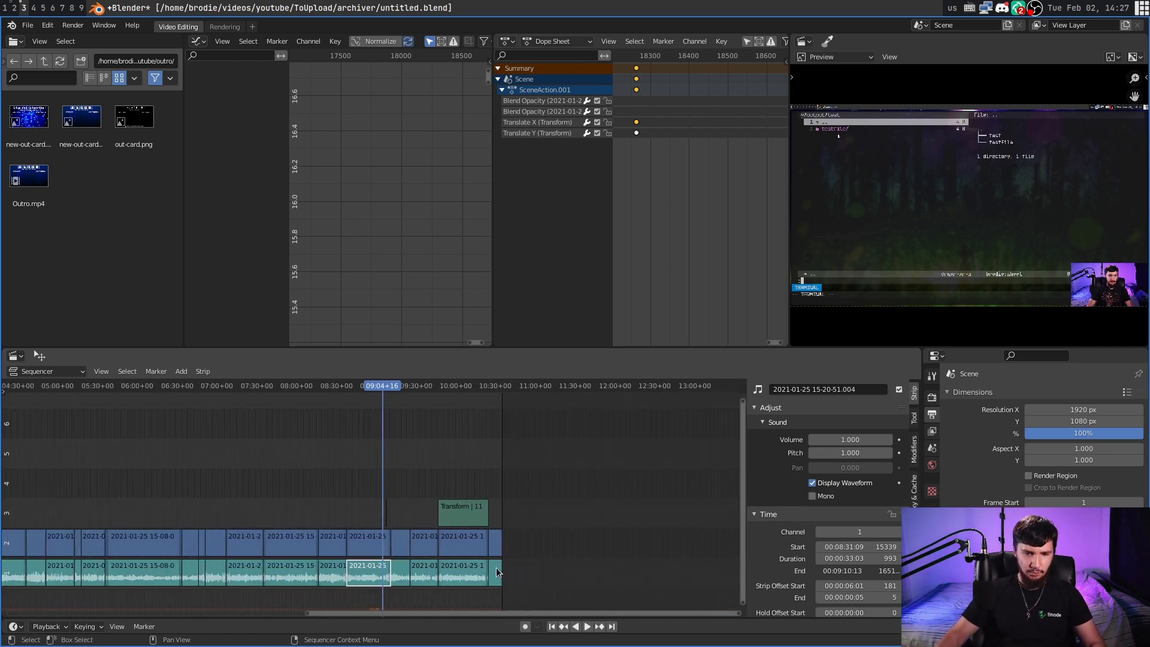
left_click(497, 574)
scroll(599, 557, "down", 2)
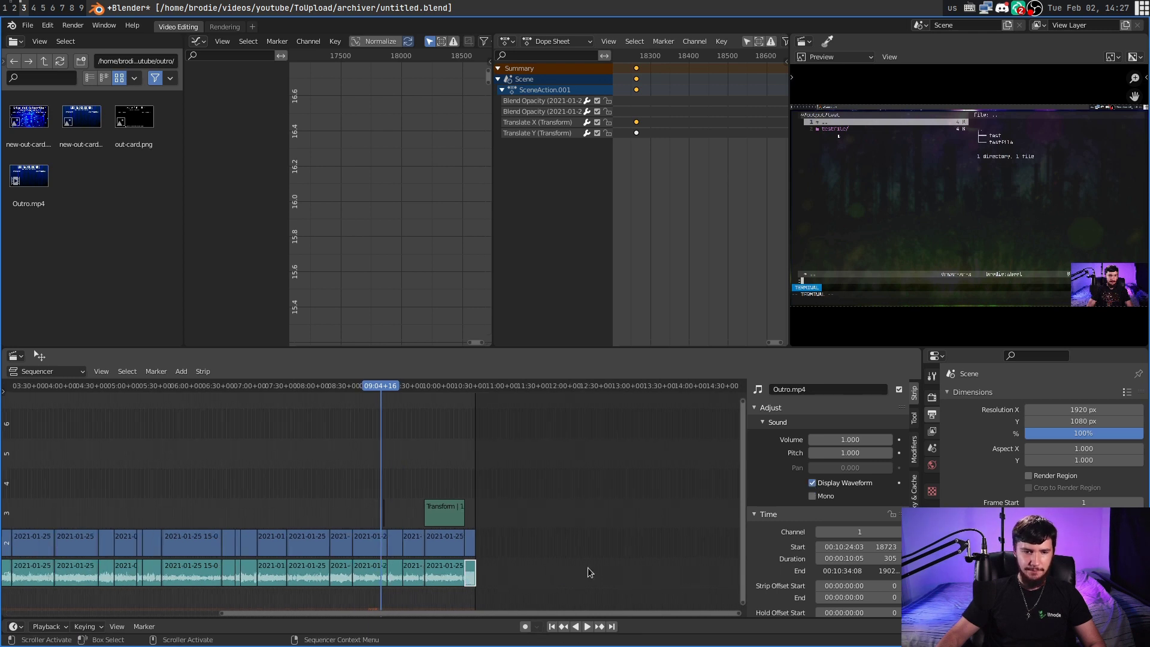
scroll(618, 576, "down", 2)
left_click_drag(549, 571, 12, 572)
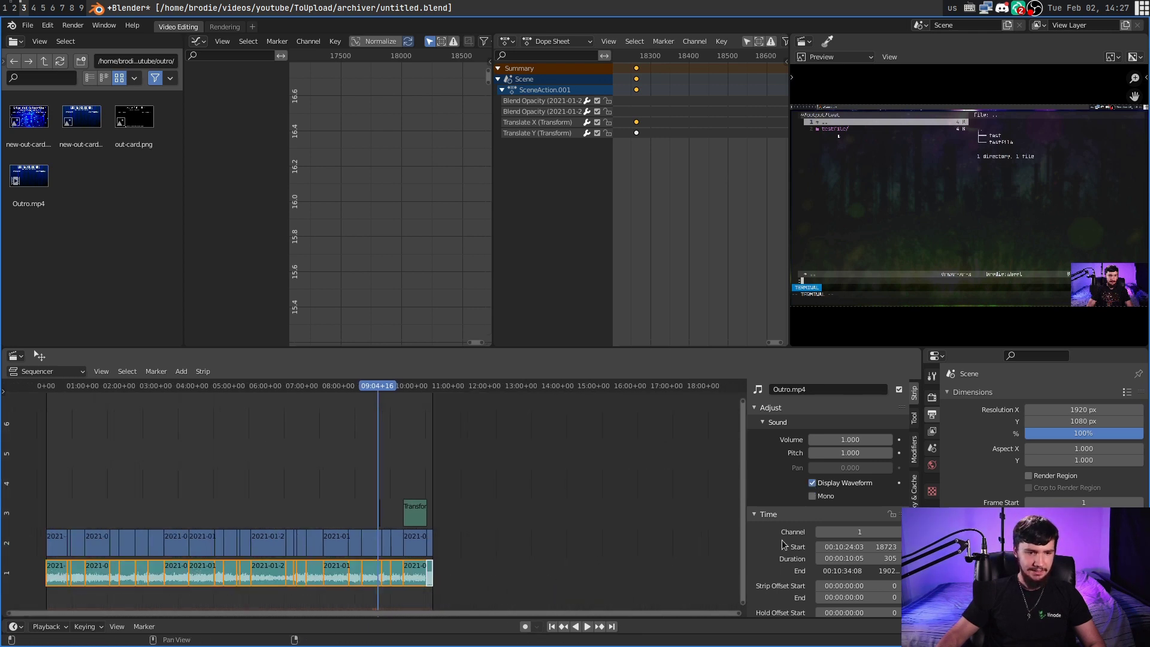
right_click(858, 485)
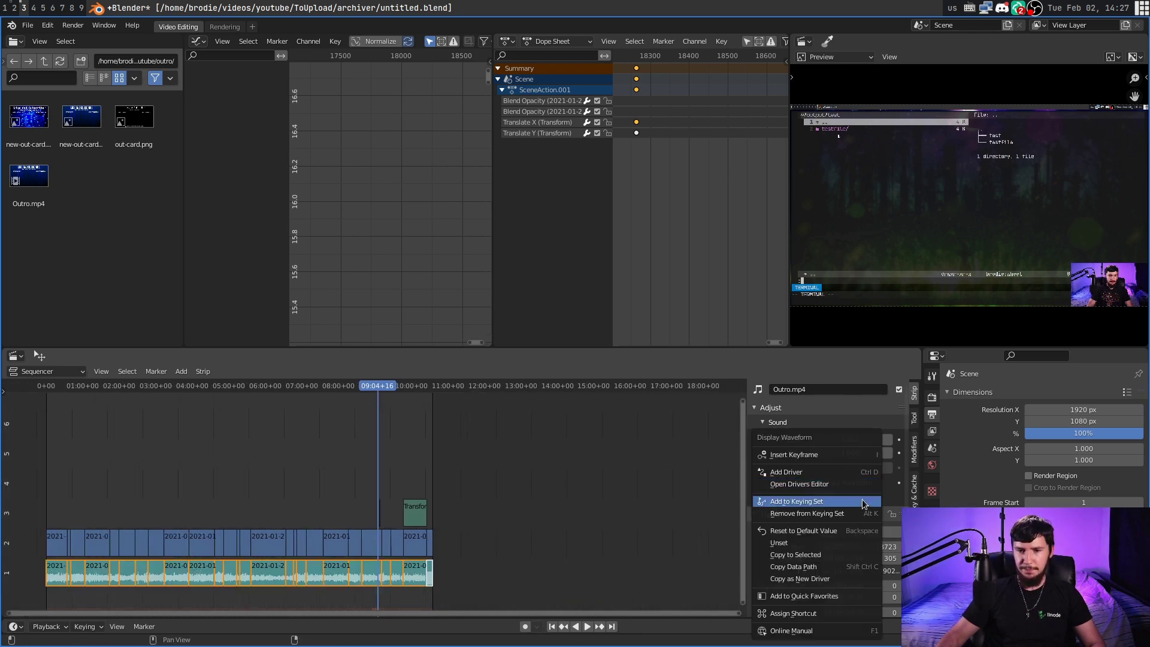
left_click(816, 556)
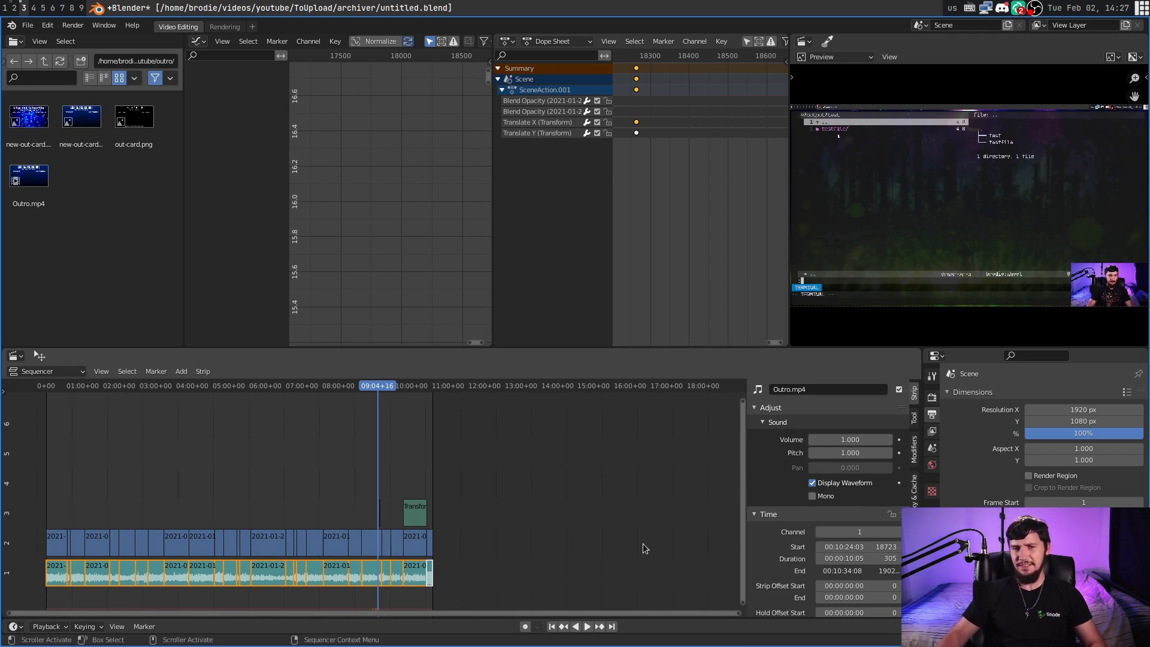
scroll(305, 557, "up", 10)
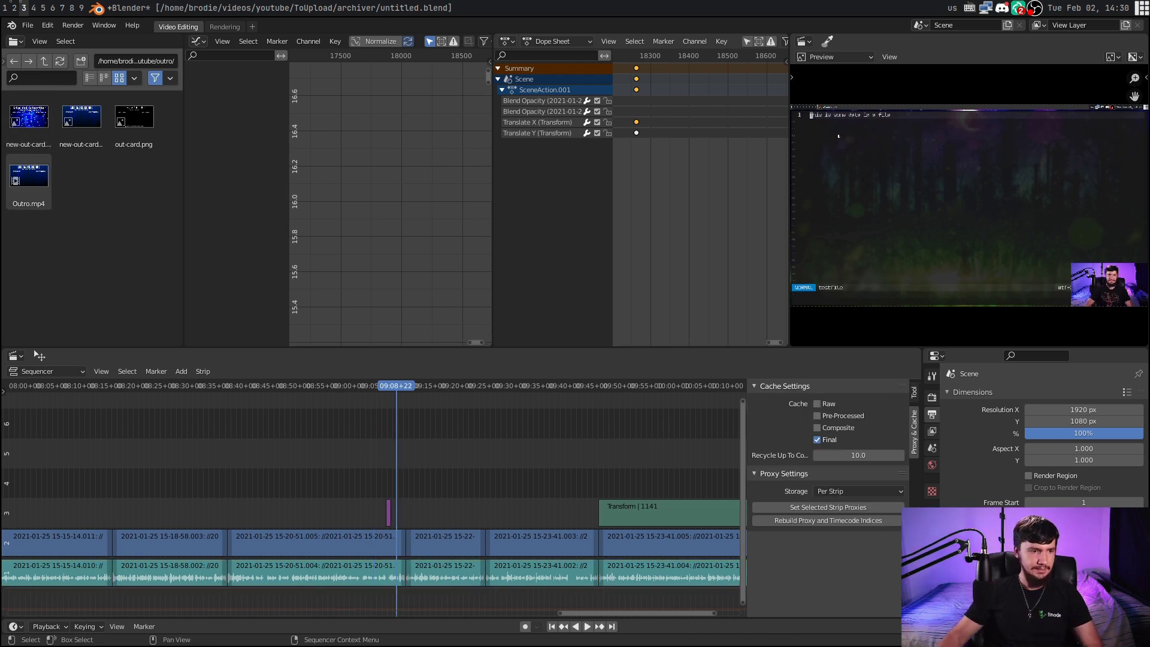
left_click_drag(409, 421, 396, 428)
left_click(471, 425)
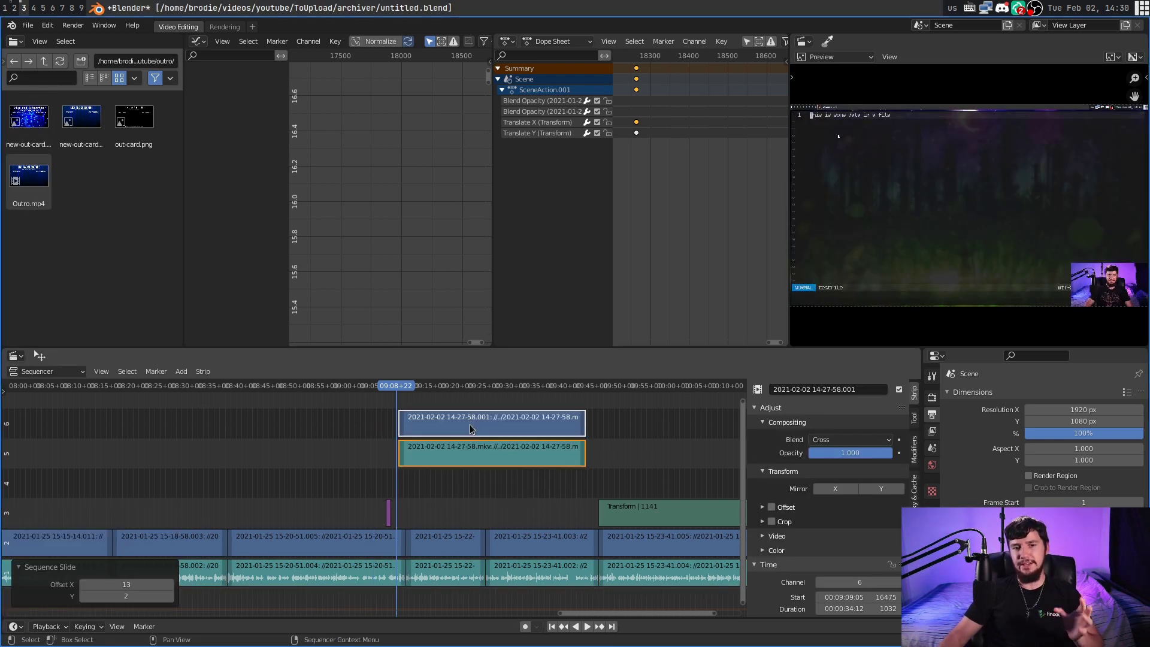
left_click(651, 445)
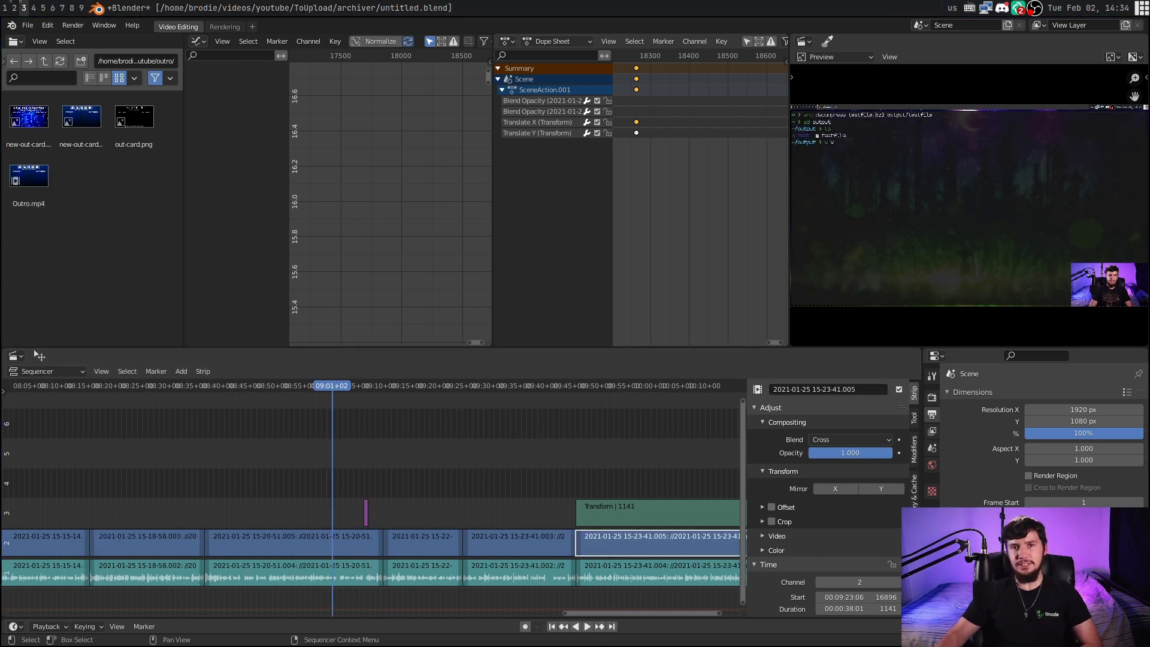
- Preview the edit in reverse, then move the clip and Transform strip pair to start at 14614
key("ctrl+shift+space")
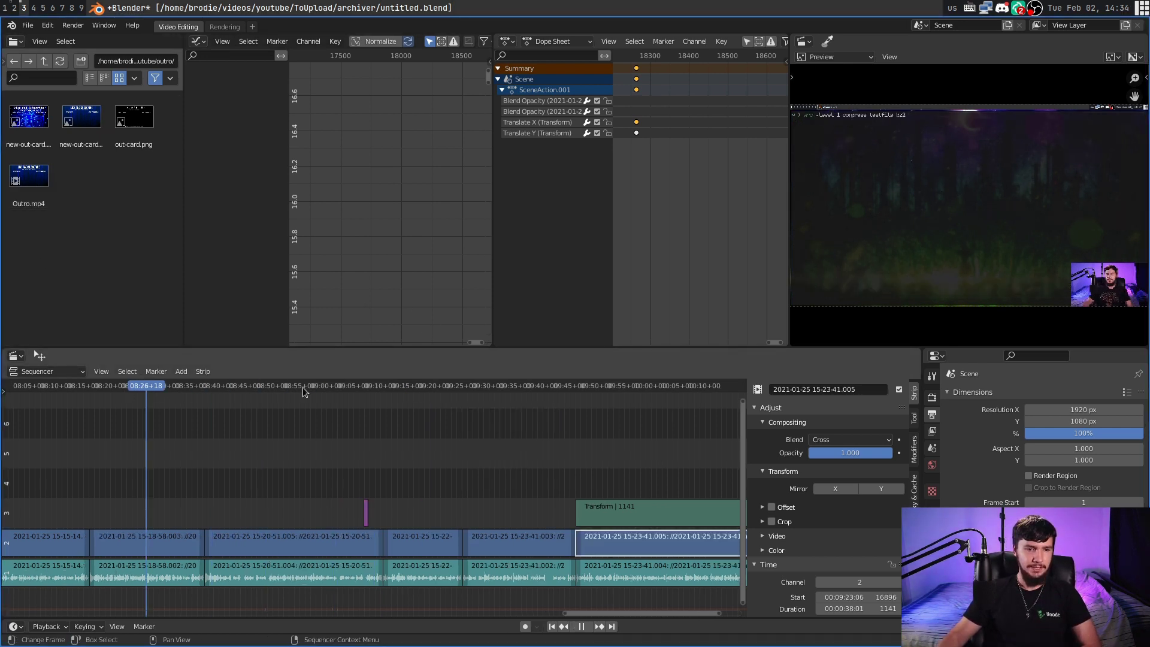
key("Escape")
key("g")
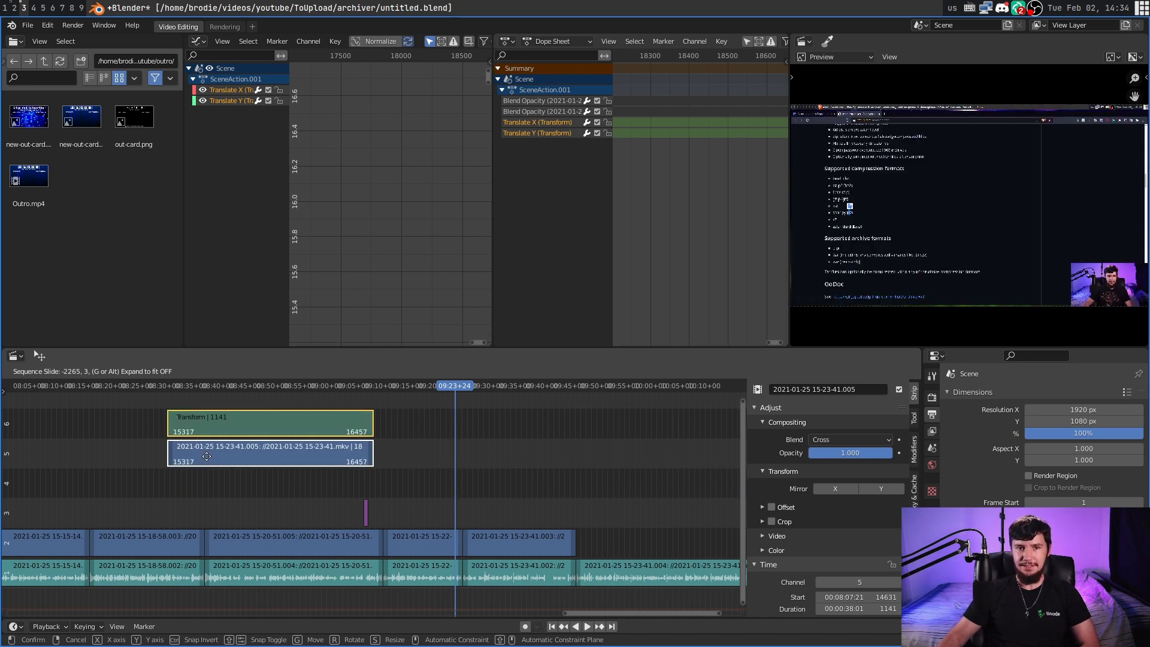
left_click(676, 430)
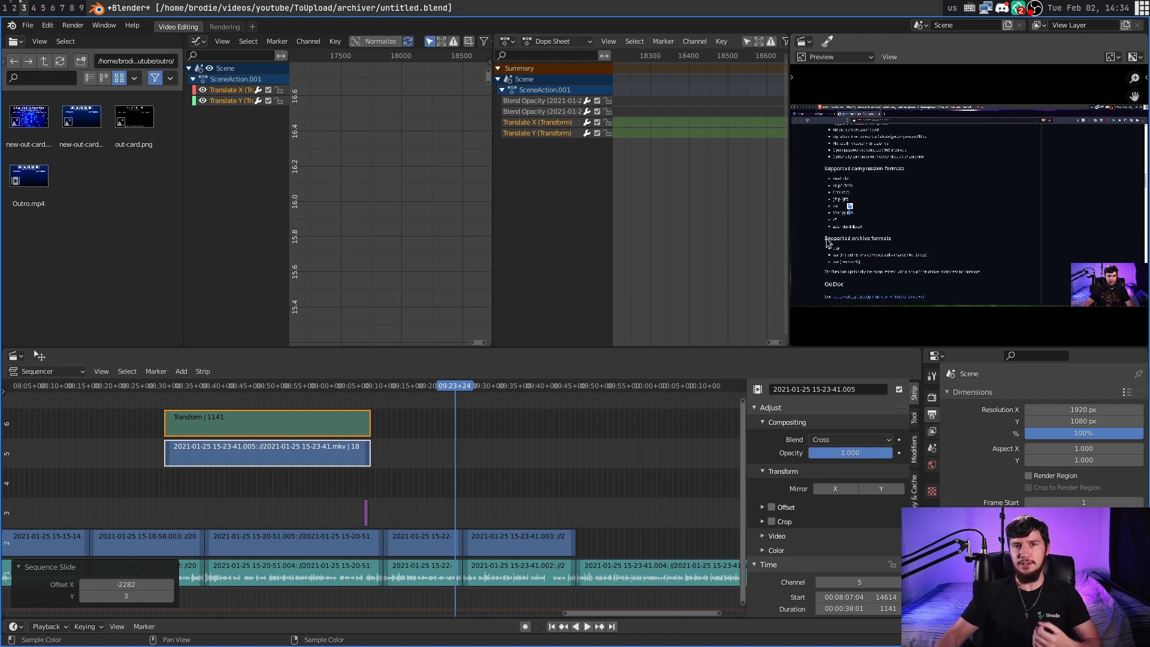
- Select the Transform strip with its clip and slide both to start just after the playhead
left_click(258, 422, "shift")
key("g")
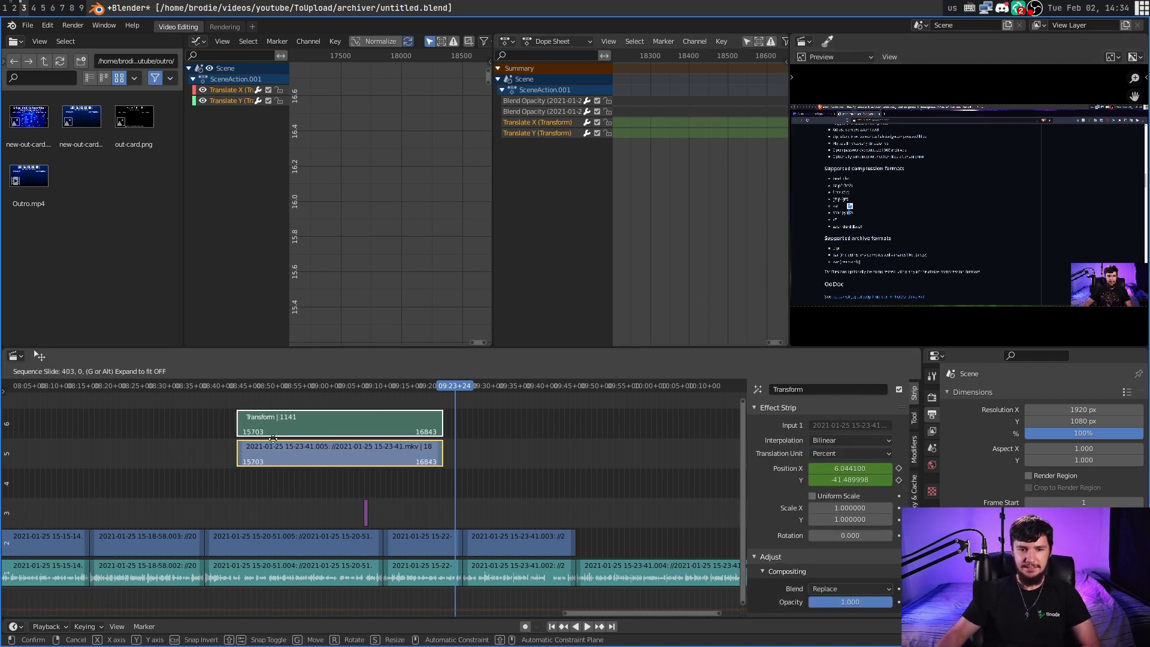
left_click(573, 438)
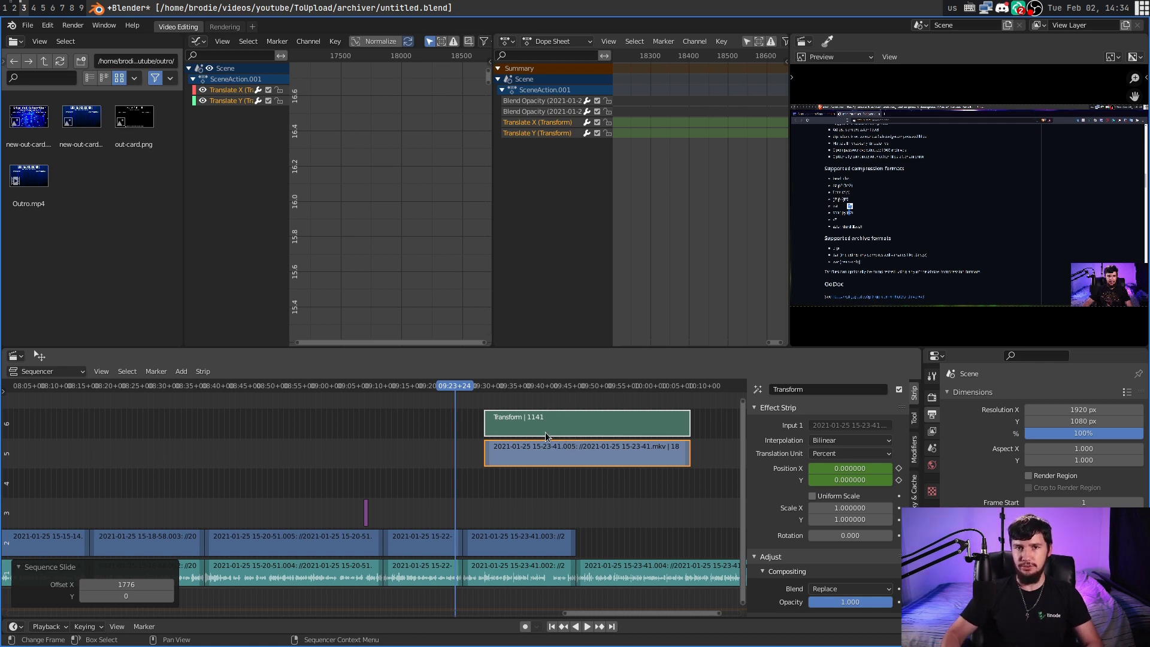
- Move the playhead to the Outro strips at 10:29+06 and centre the view on it
middle_click_drag(545, 433, 314, 432)
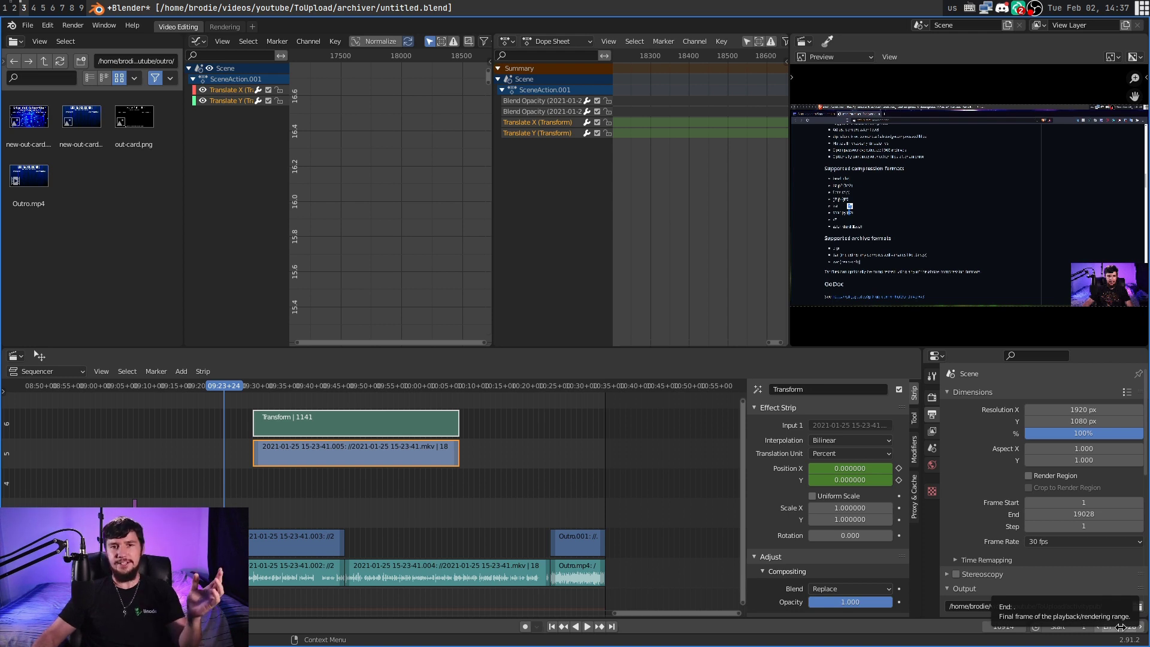
left_click(578, 386)
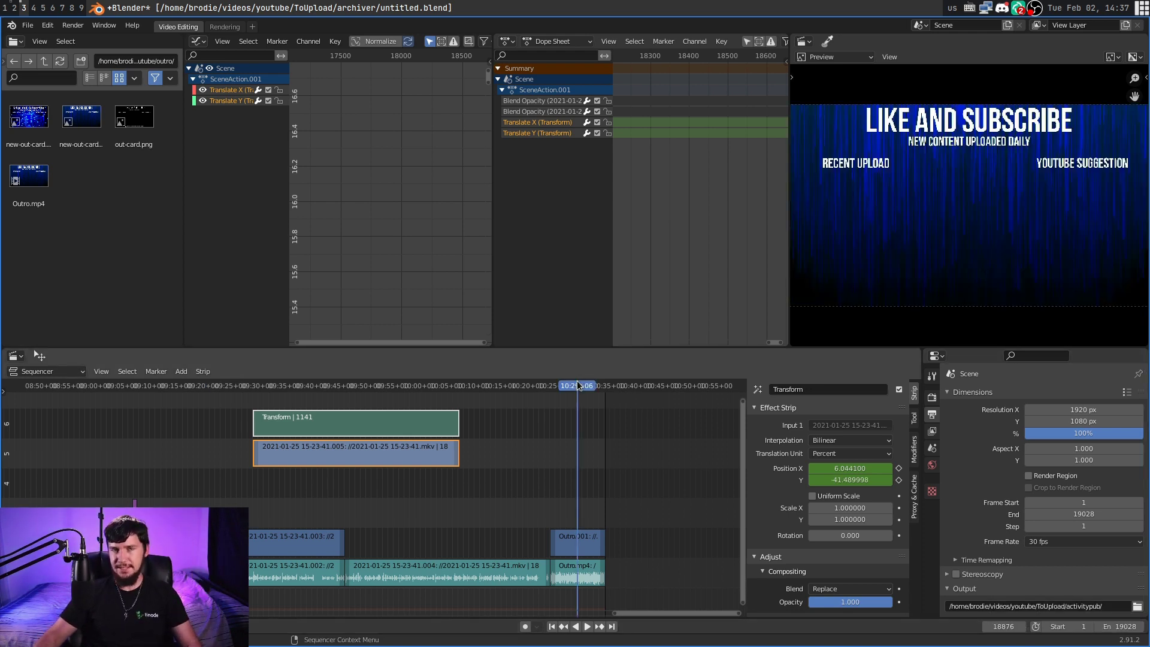
key("KP_Decimal")
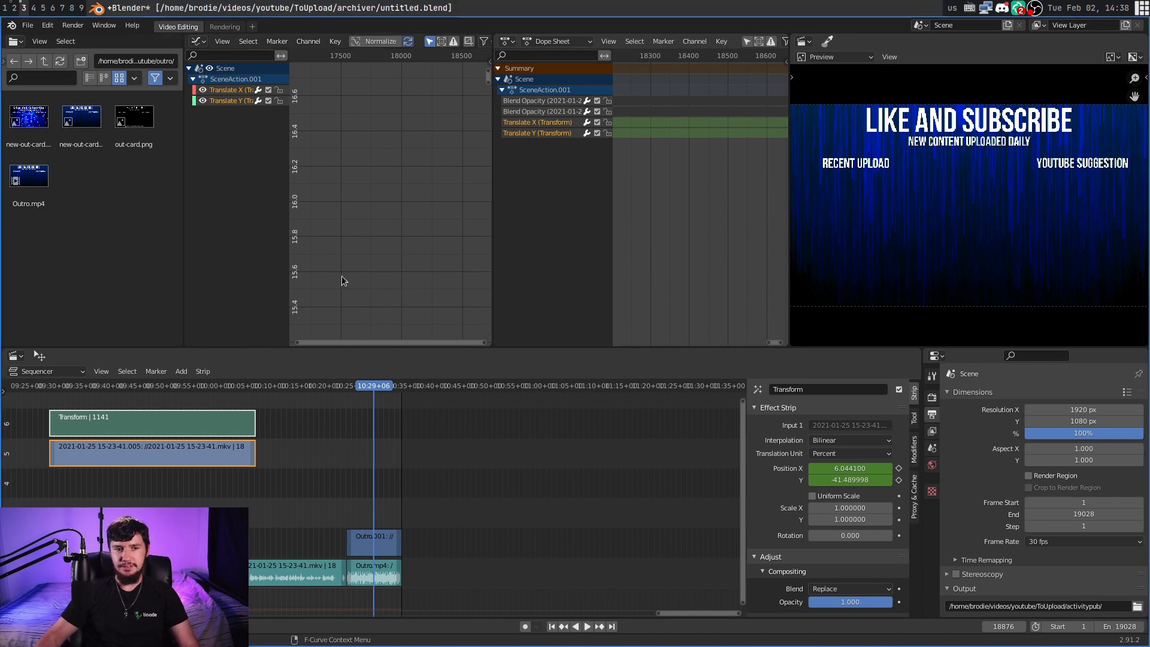
scroll(336, 435, "down", 3)
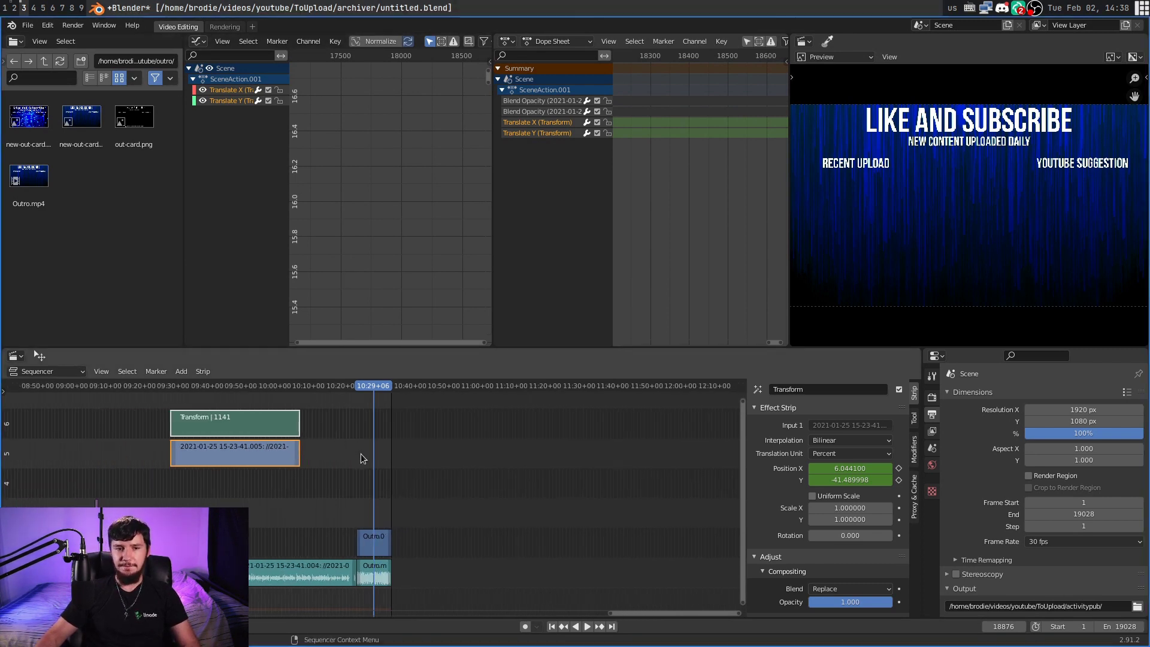
- Enter 15000 as the end frame in the Timeline's End field
left_click(1118, 627)
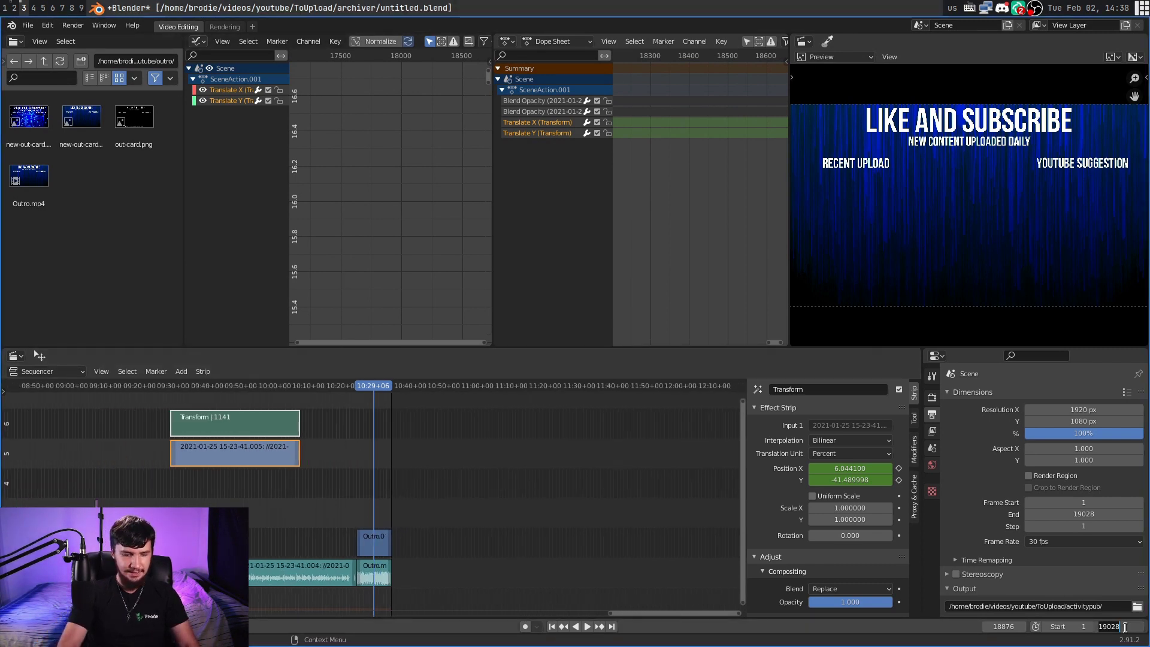
type("15000")
key("Return")
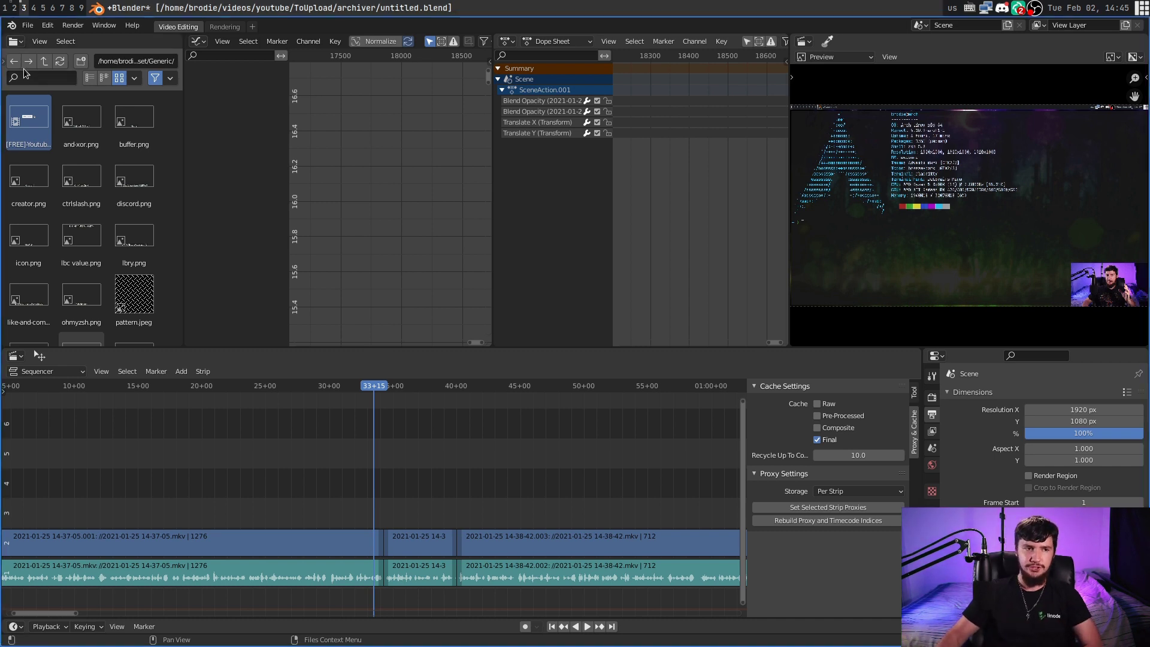
- Drop the [FREE] YouTube image above the clips, then settle the 14-44-28 clip at frame 1189
left_click_drag(28, 120, 443, 474)
left_click(442, 444)
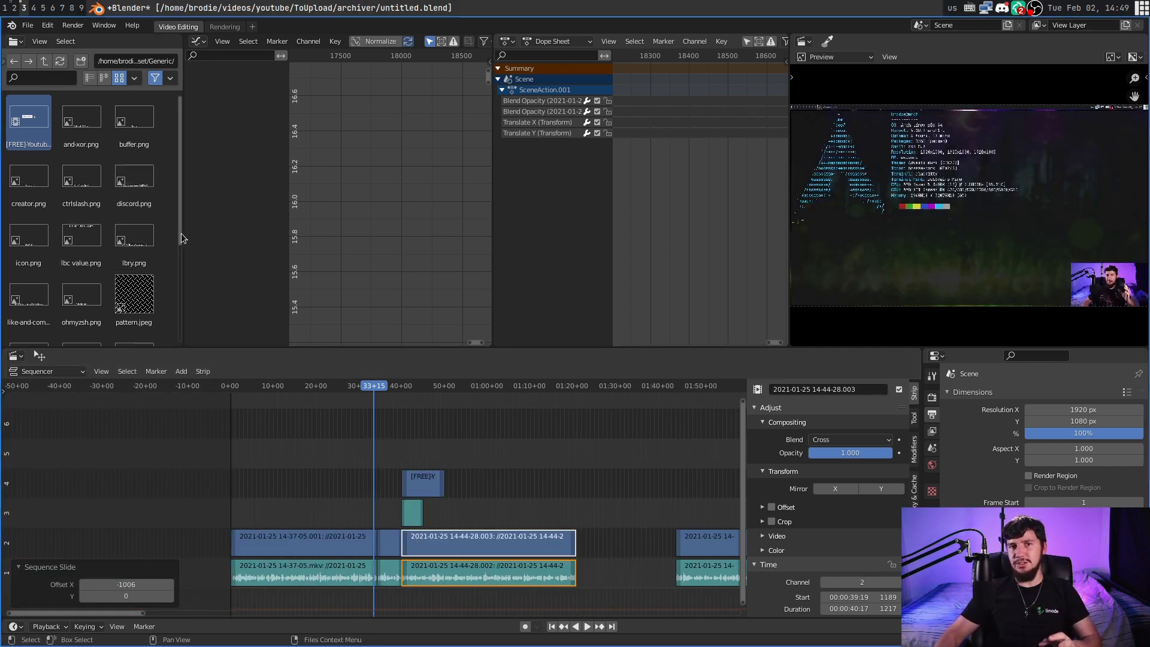
left_click_drag(476, 542, 537, 536)
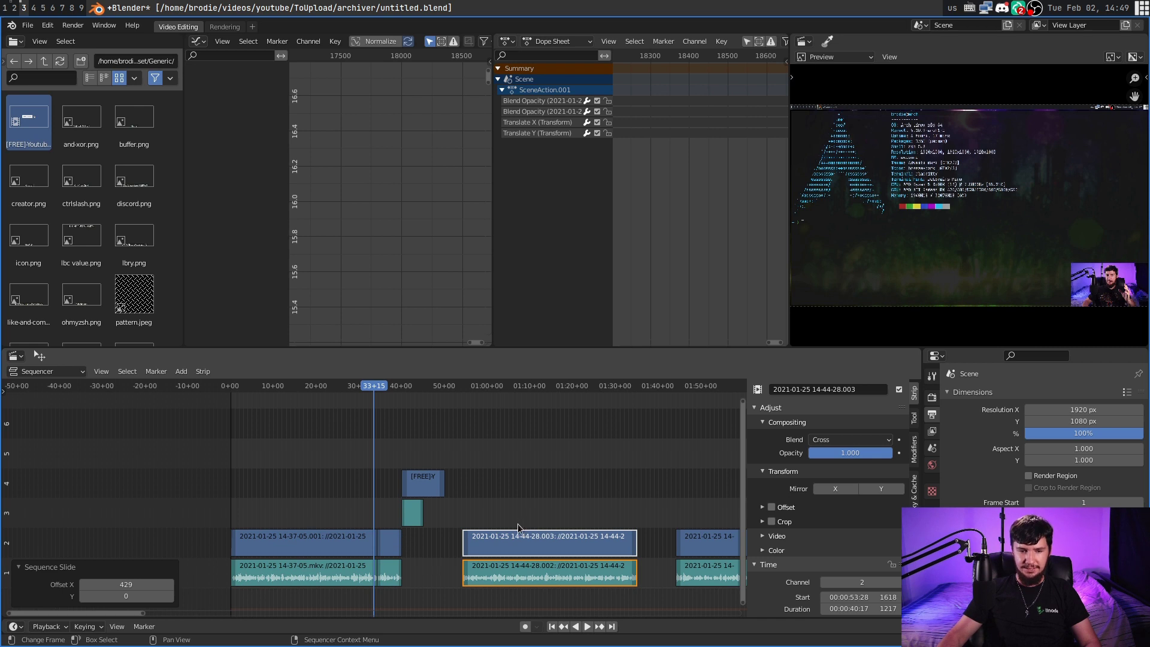
left_click_drag(543, 539, 608, 548)
left_click_drag(682, 552, 683, 537)
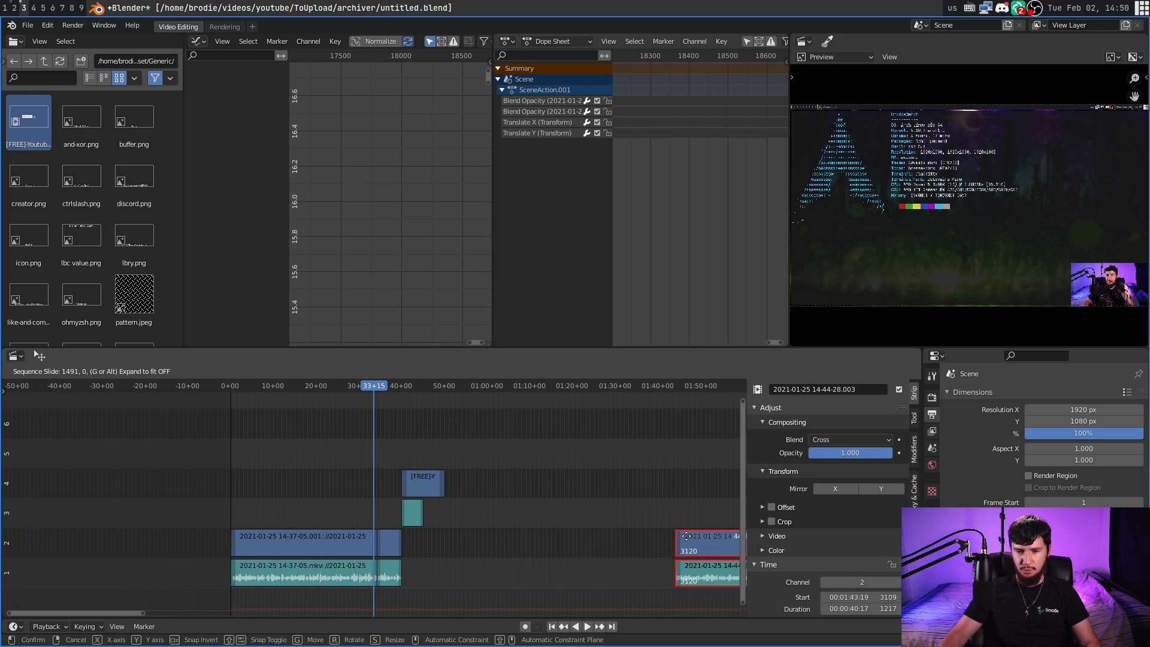
left_click_drag(573, 538, 646, 544)
left_click_drag(503, 544, 467, 549)
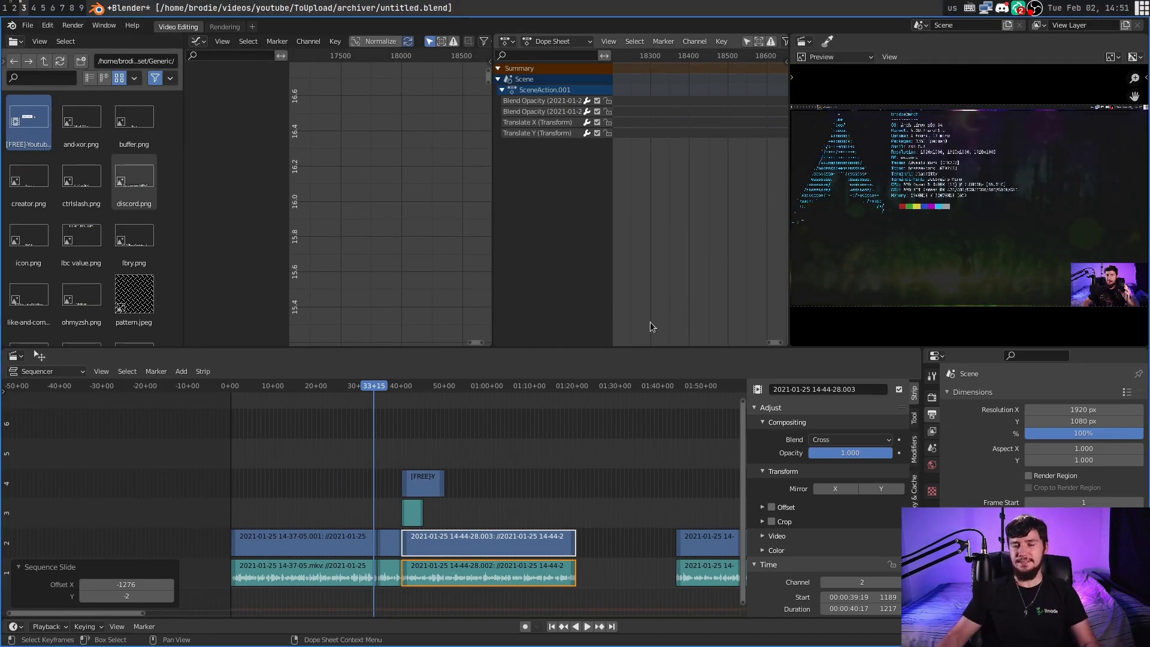
left_click(546, 478)
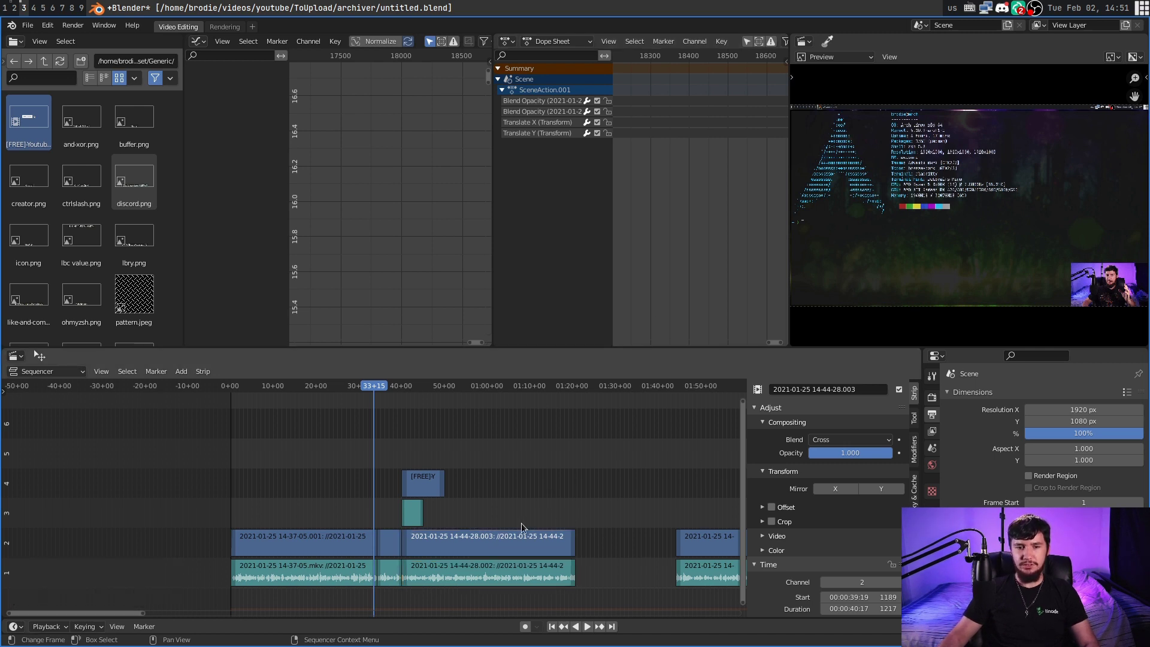
left_click(472, 544)
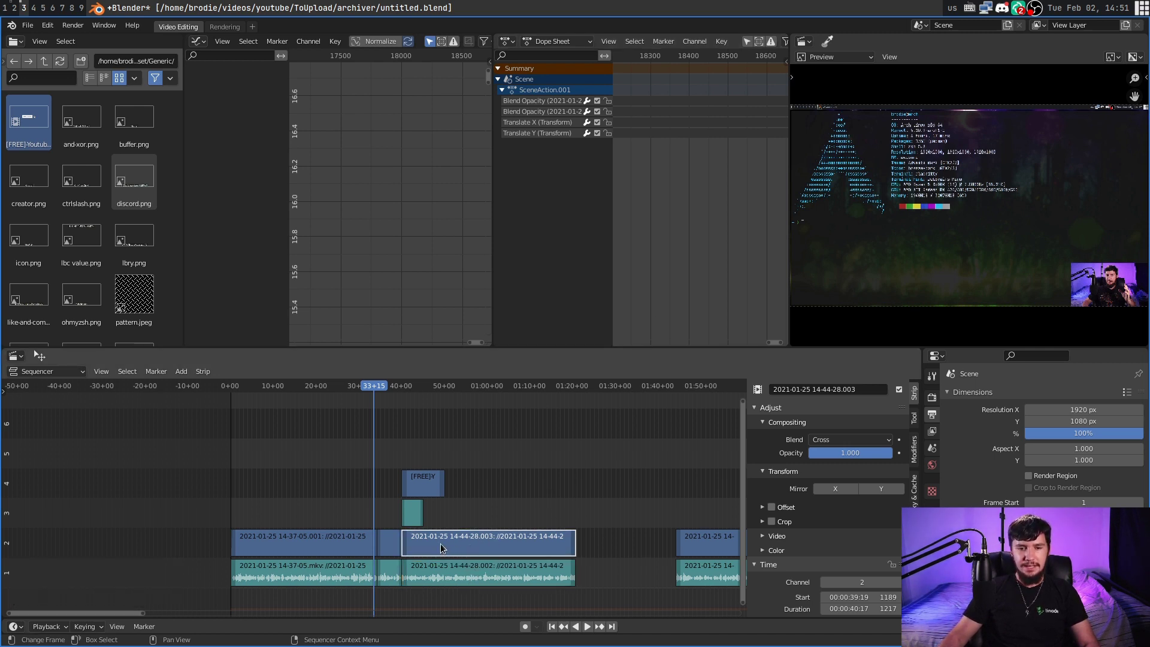
key("g")
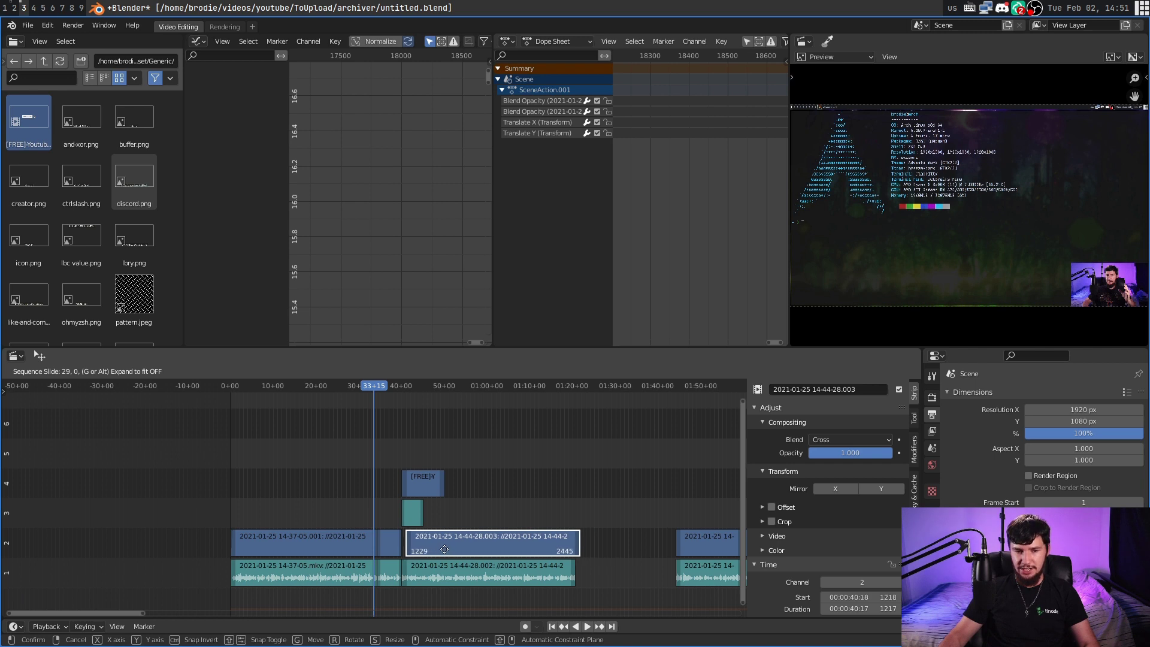
left_click(448, 549)
left_click(567, 478)
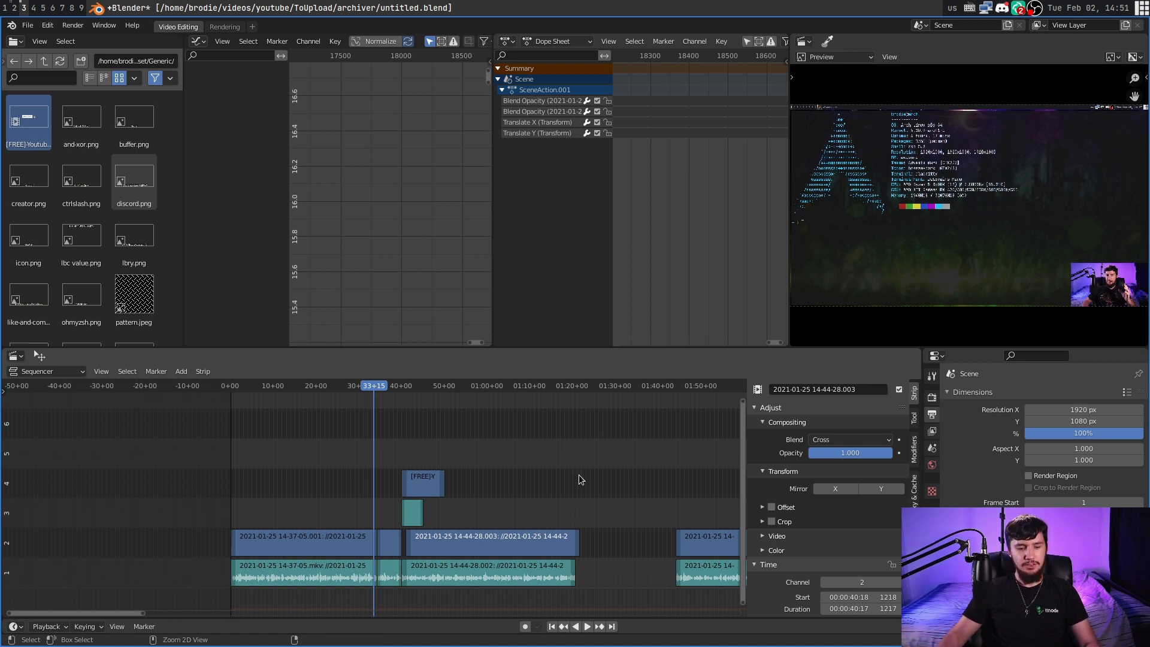
key("ctrl+z")
key("ctrl+z")
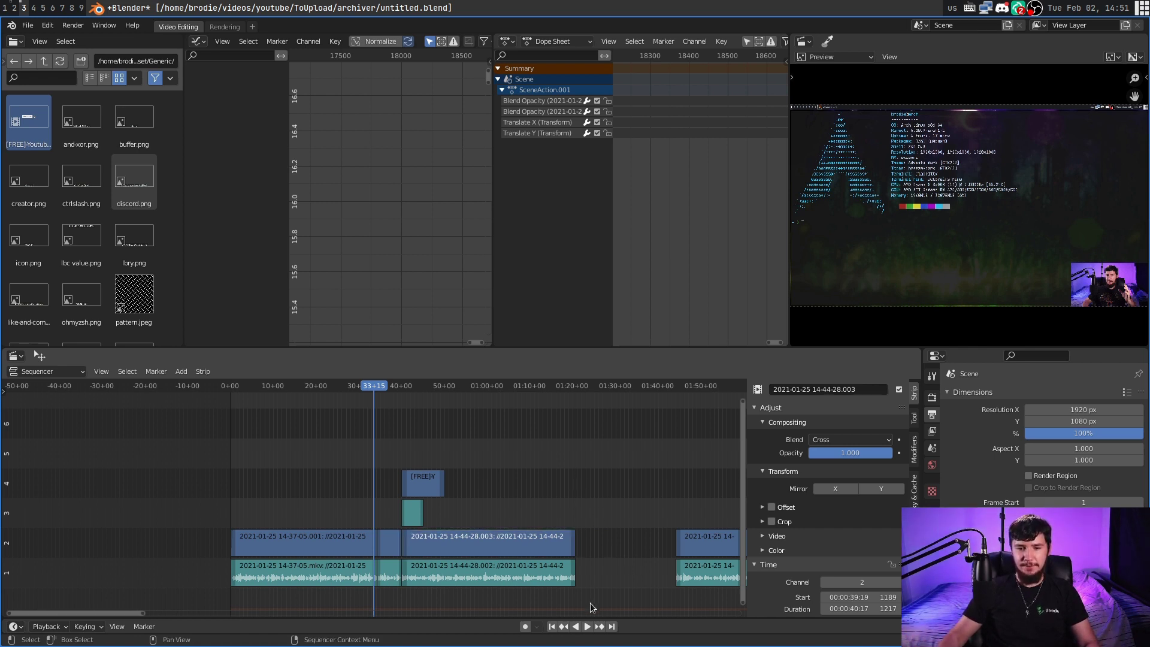
left_click_drag(588, 601, 545, 506)
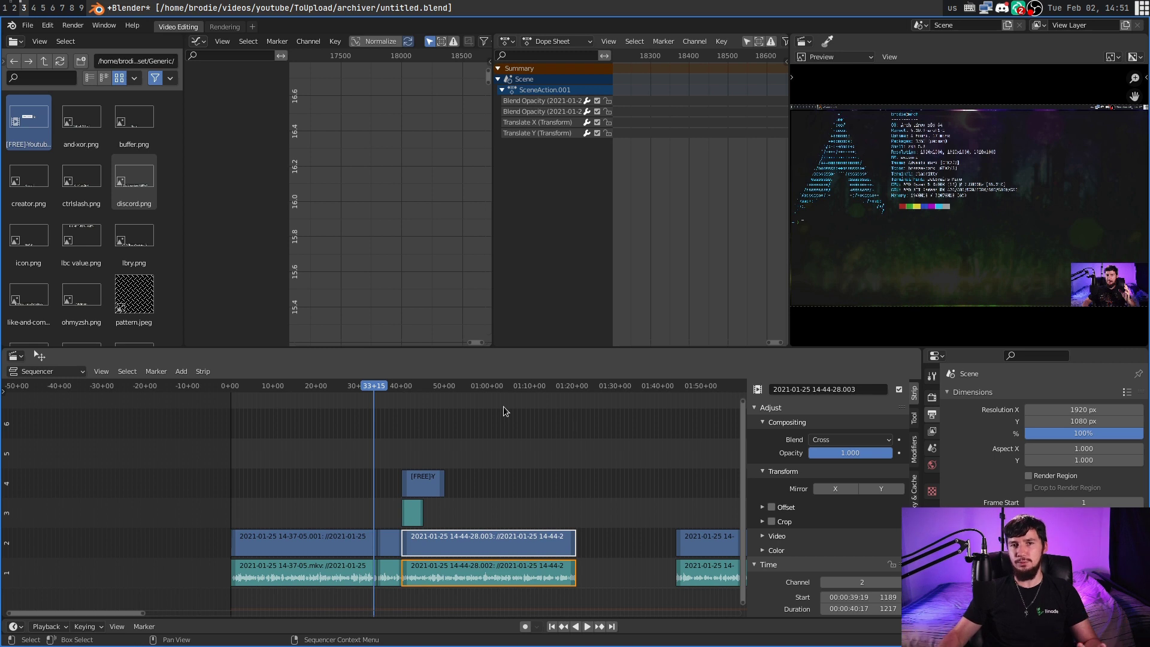
- Make the 14-44-28 video and audio strips one 1217-frame meta strip on channel 2
right_click(496, 551)
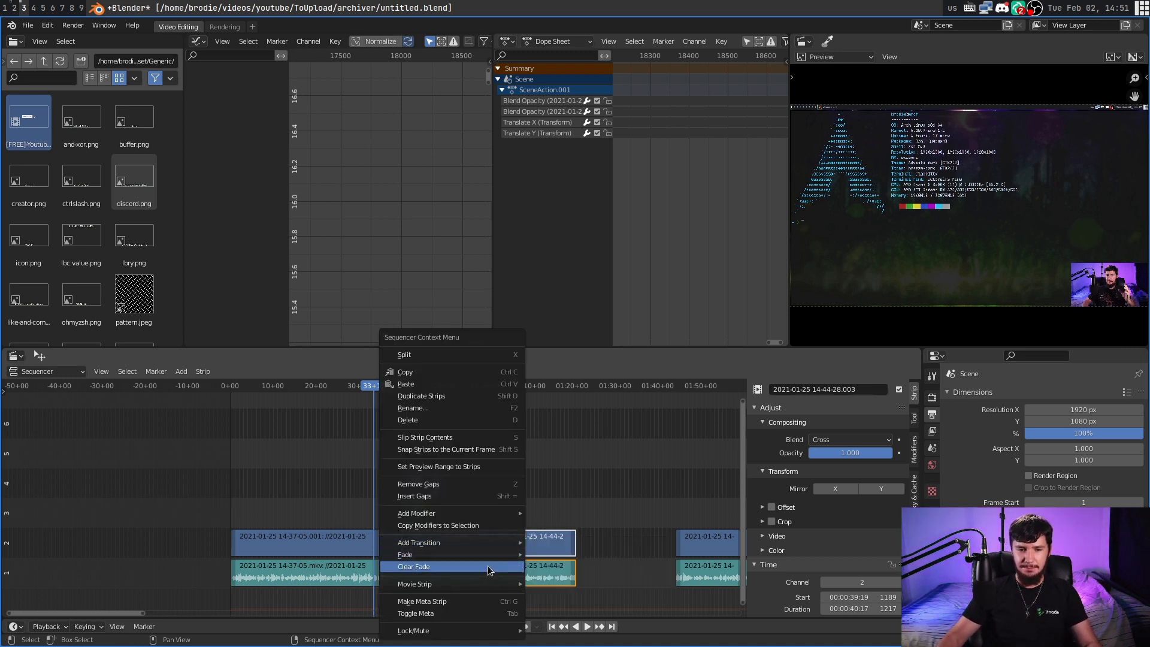
left_click(450, 602)
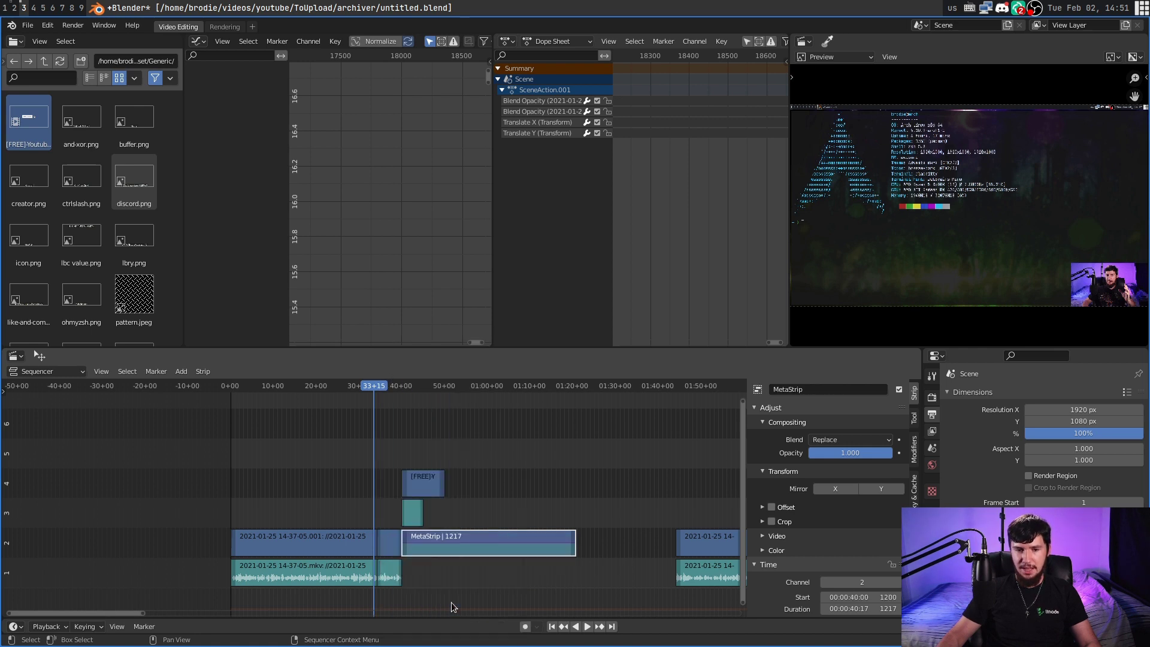